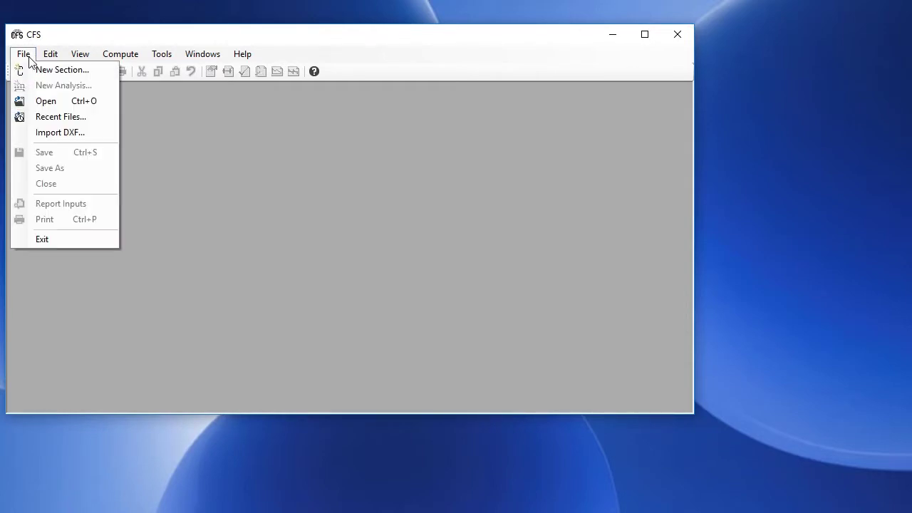
# Start a new section in the Section Wizard using the double stiffened channel shape.
pyautogui.click(30, 70)
pyautogui.click(334, 189)
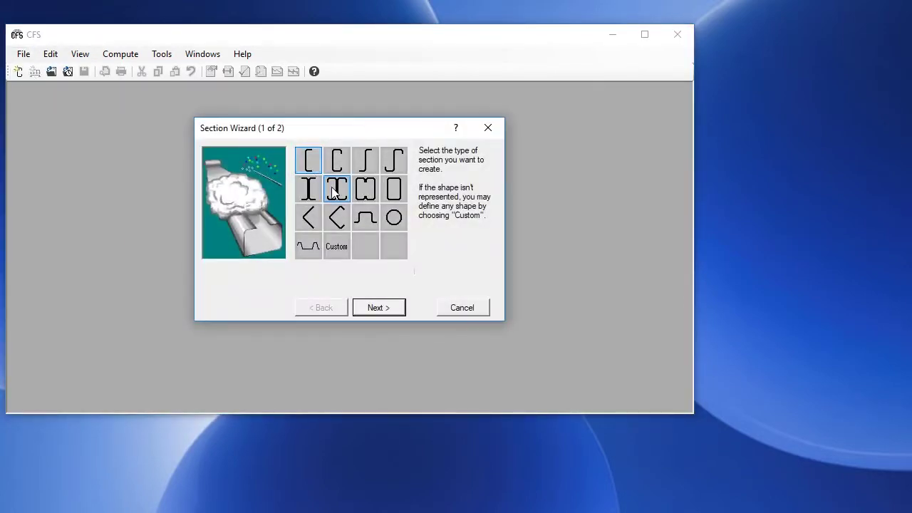
pyautogui.click(381, 309)
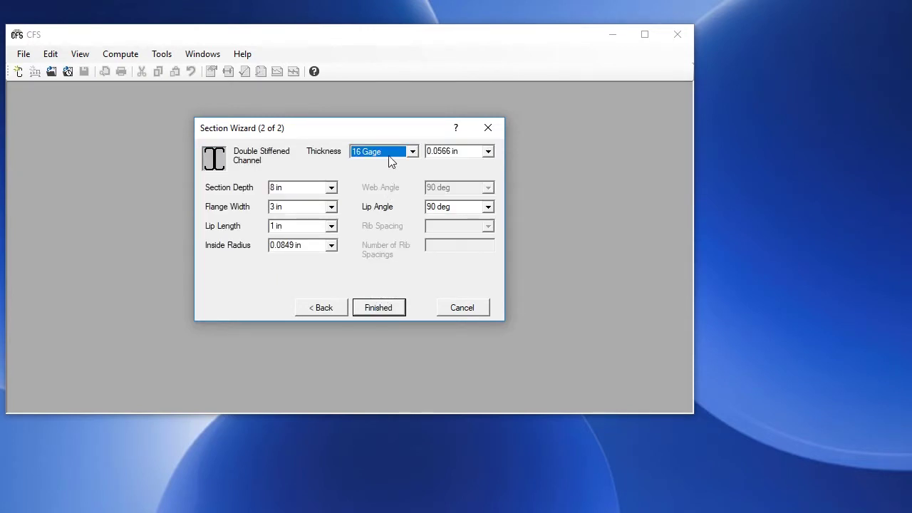
# Create the double channel with a 6 in section depth, 2 in flange width and 0.75 in lip length.
pyautogui.click(298, 187)
pyautogui.write('6')
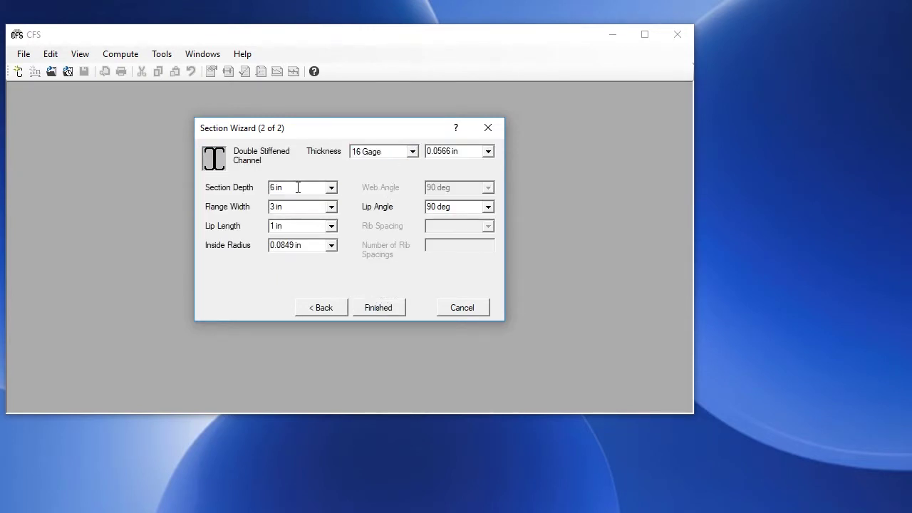
pyautogui.click(294, 211)
pyautogui.write('2')
pyautogui.click(292, 225)
pyautogui.write('.75')
pyautogui.click(382, 311)
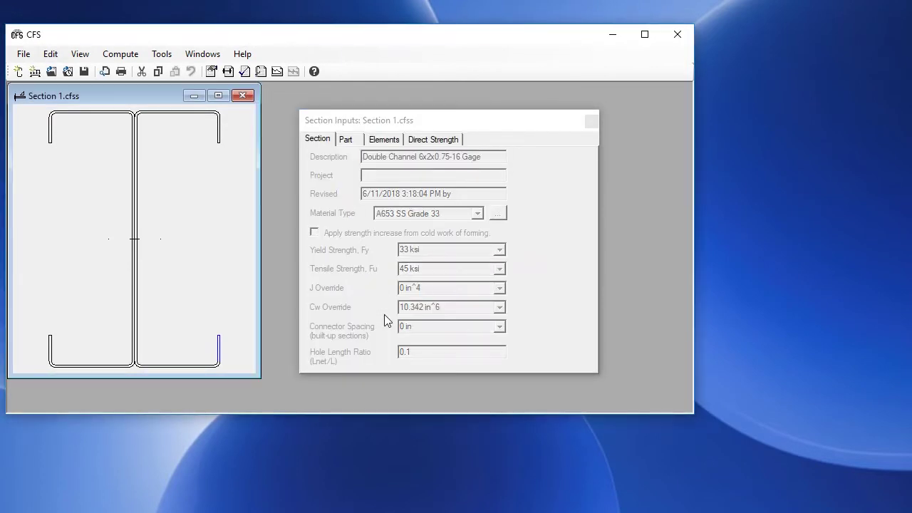
# Check the available material types and apply the strength increase from cold work of forming to the section.
pyautogui.click(334, 139)
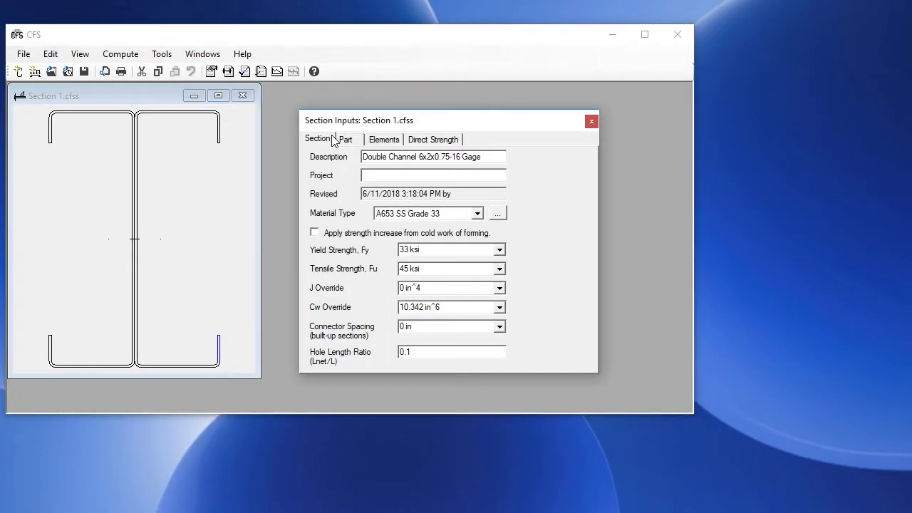
pyautogui.click(476, 215)
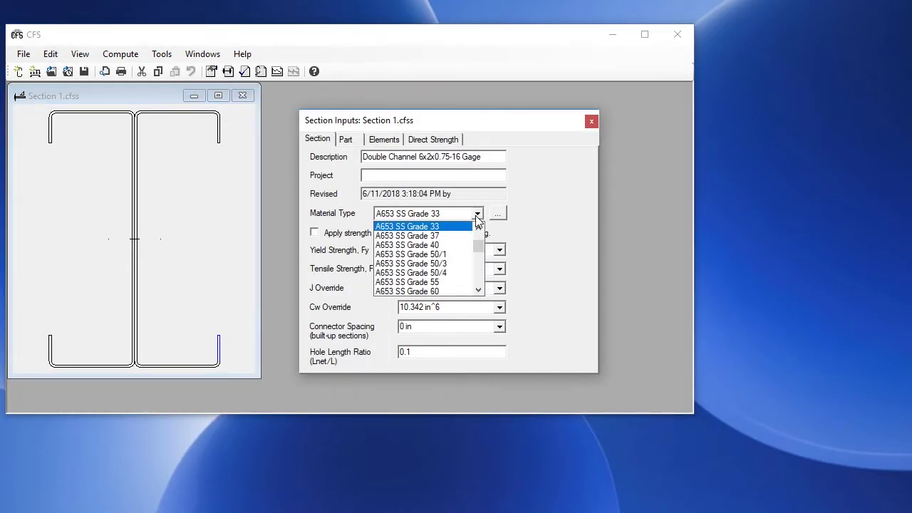
pyautogui.click(476, 217)
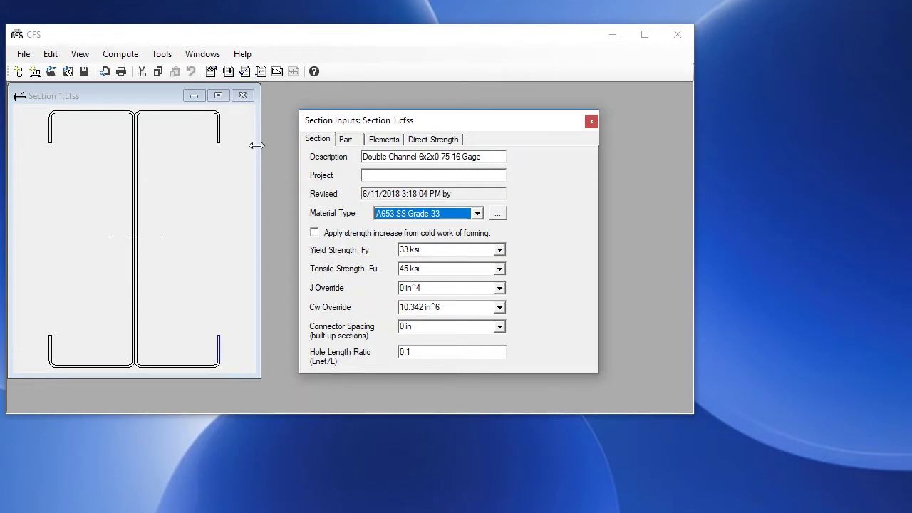
pyautogui.click(315, 233)
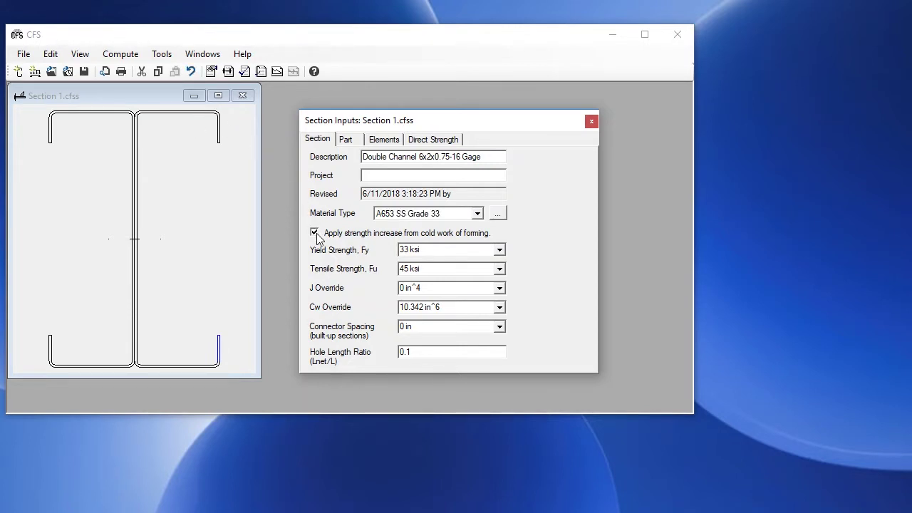
# Look through the section's part names and try the Closed Part option on the Right Channel.
pyautogui.click(348, 141)
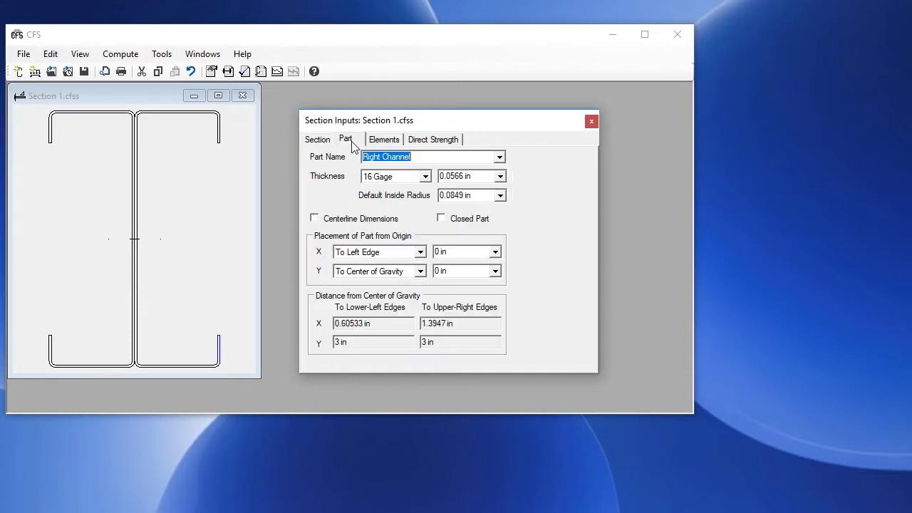
pyautogui.click(498, 160)
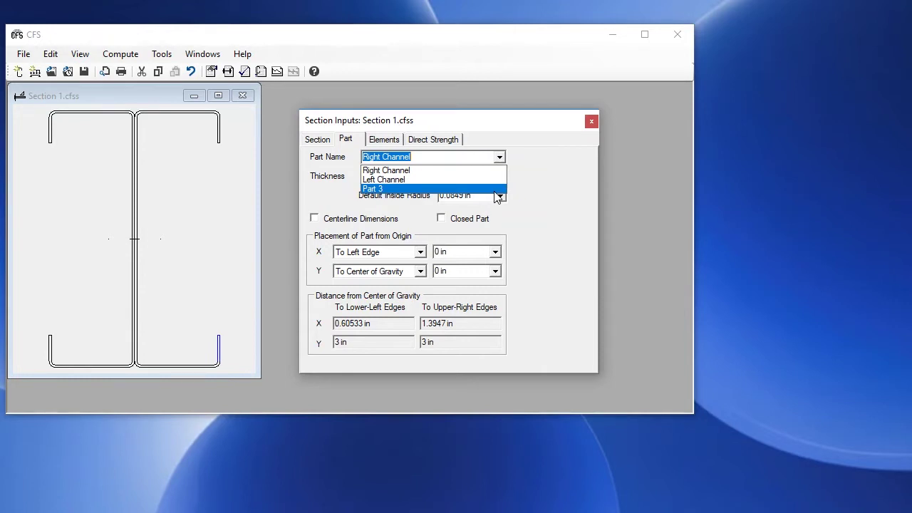
pyautogui.click(535, 170)
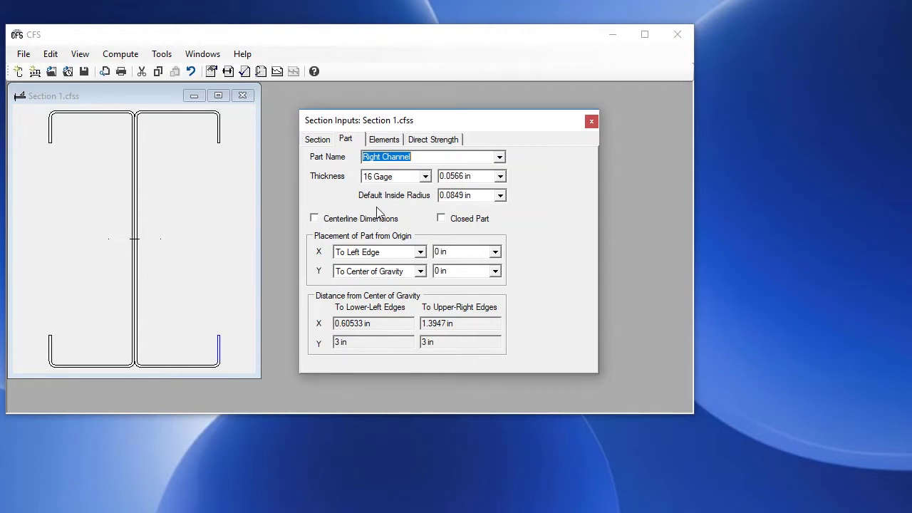
pyautogui.click(441, 219)
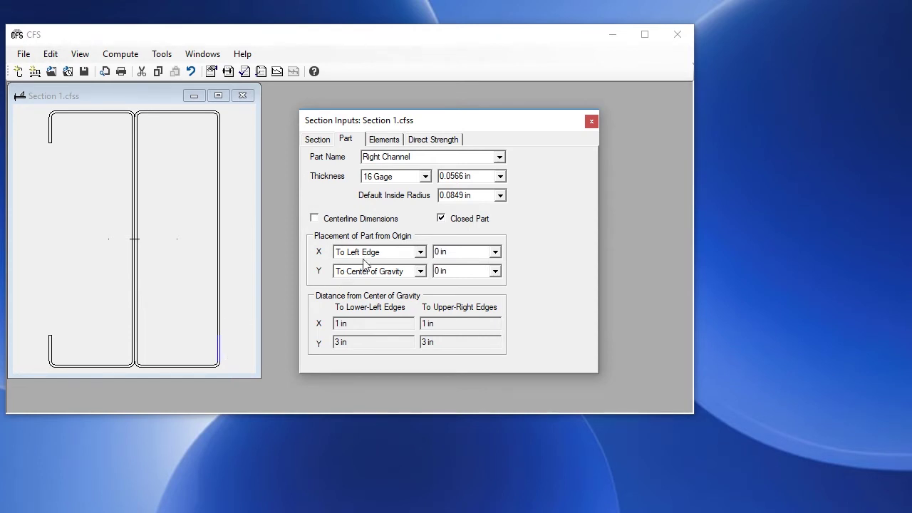
pyautogui.click(442, 221)
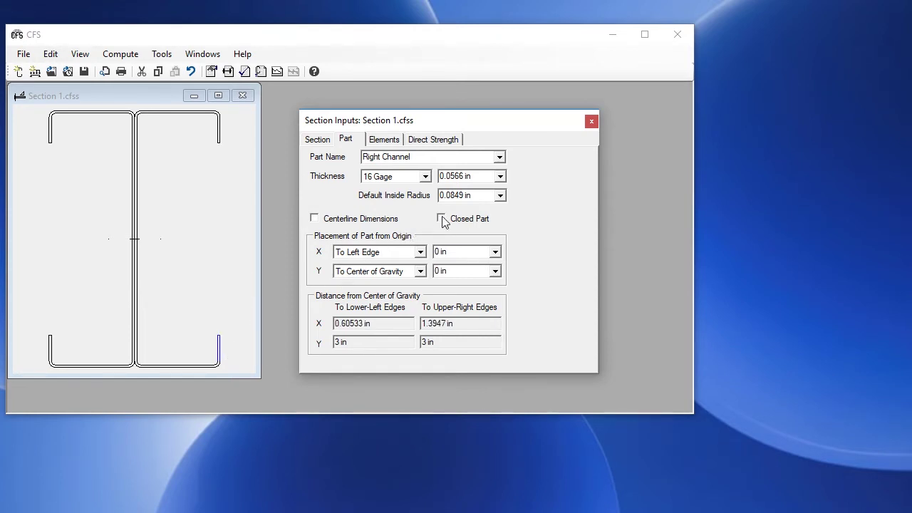
# Examine the Right Channel's element data: length, angle, radius, web, k coefficient, hole size and distance.
pyautogui.click(383, 141)
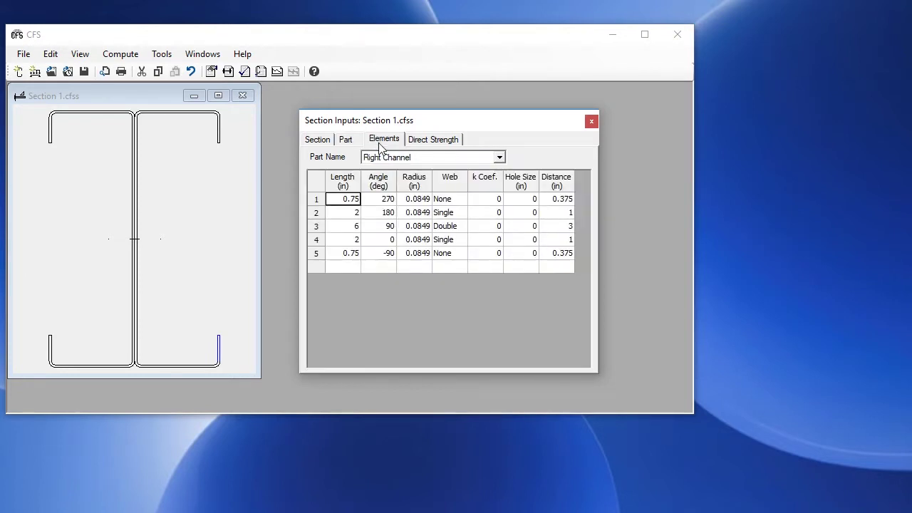
pyautogui.click(501, 158)
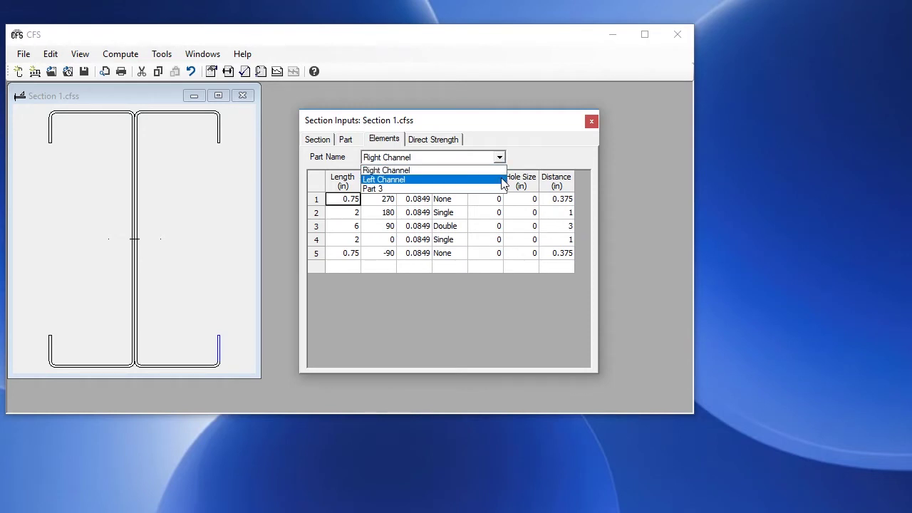
pyautogui.click(554, 163)
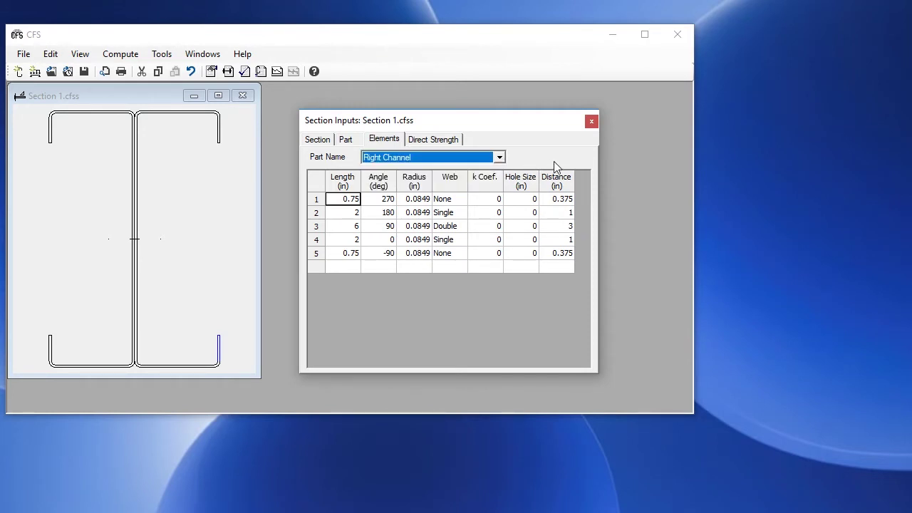
pyautogui.click(353, 183)
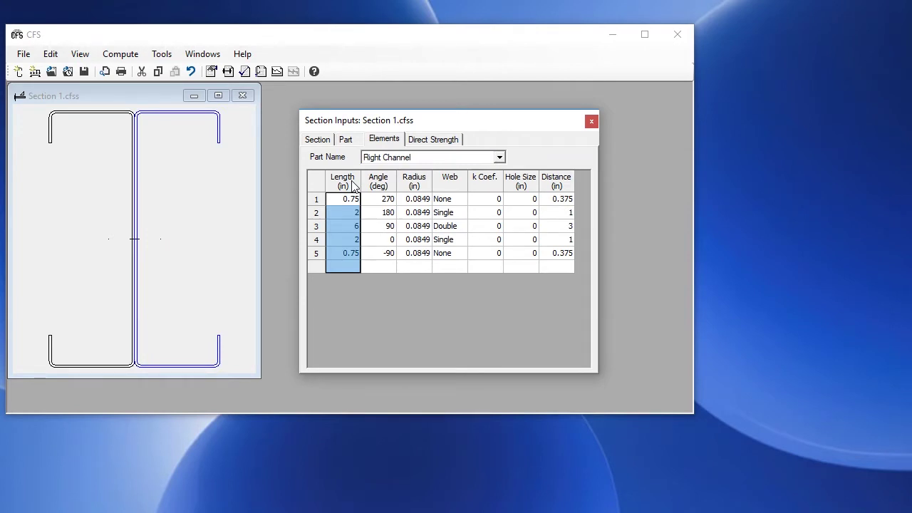
pyautogui.click(378, 183)
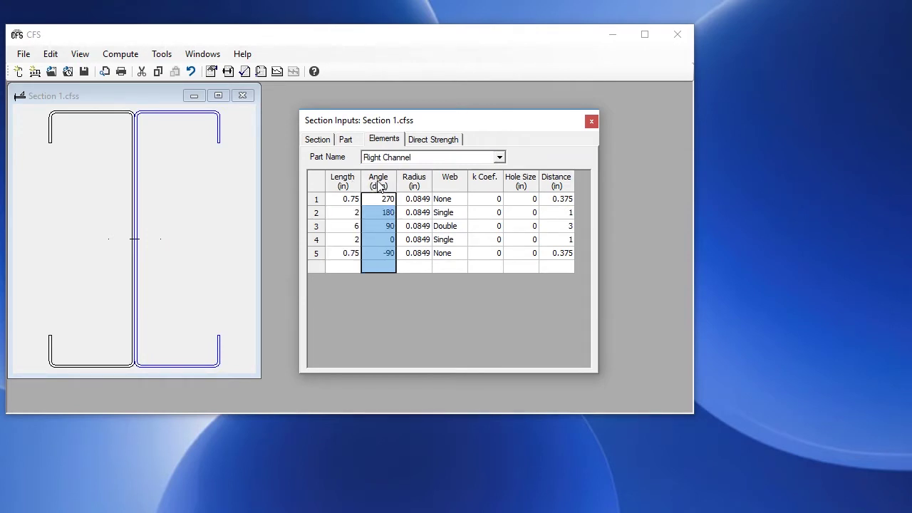
pyautogui.click(416, 184)
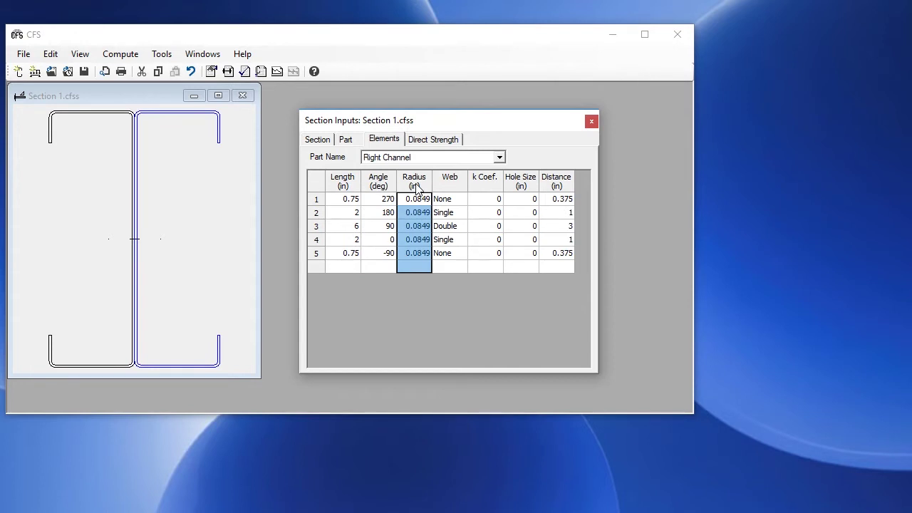
pyautogui.click(450, 188)
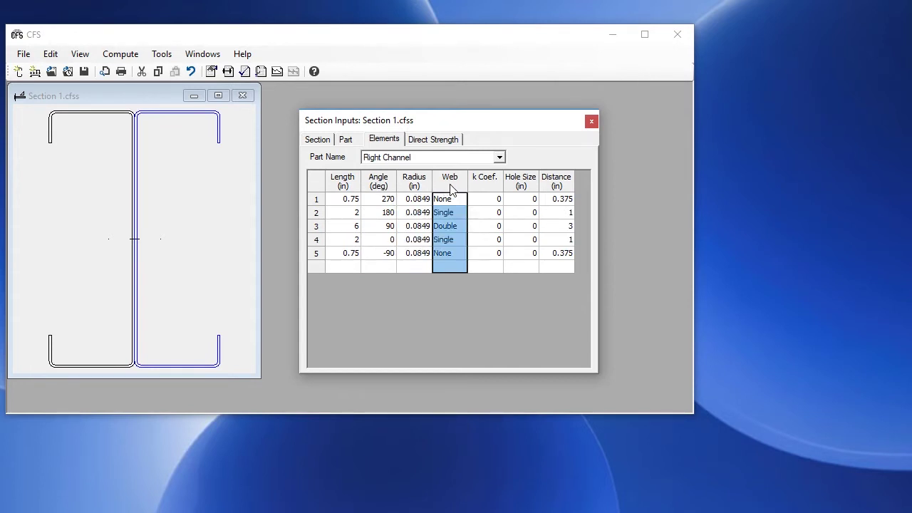
pyautogui.click(491, 187)
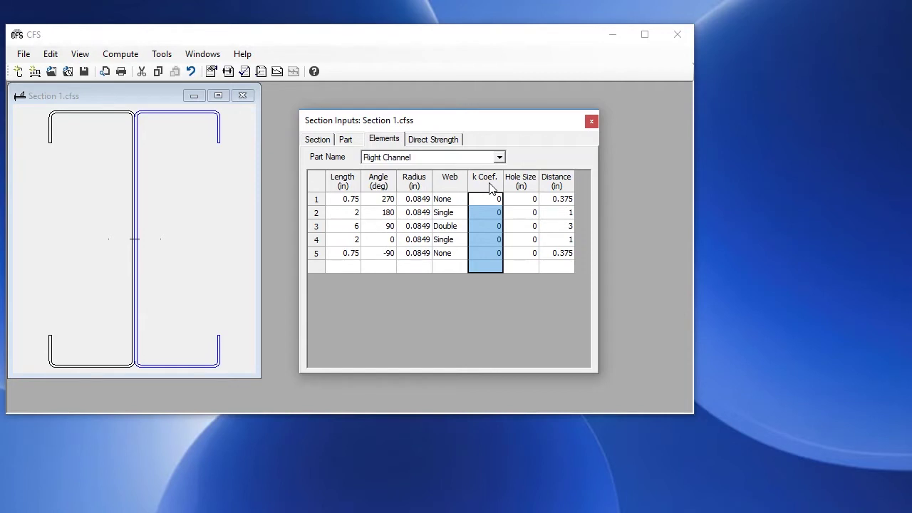
pyautogui.click(519, 189)
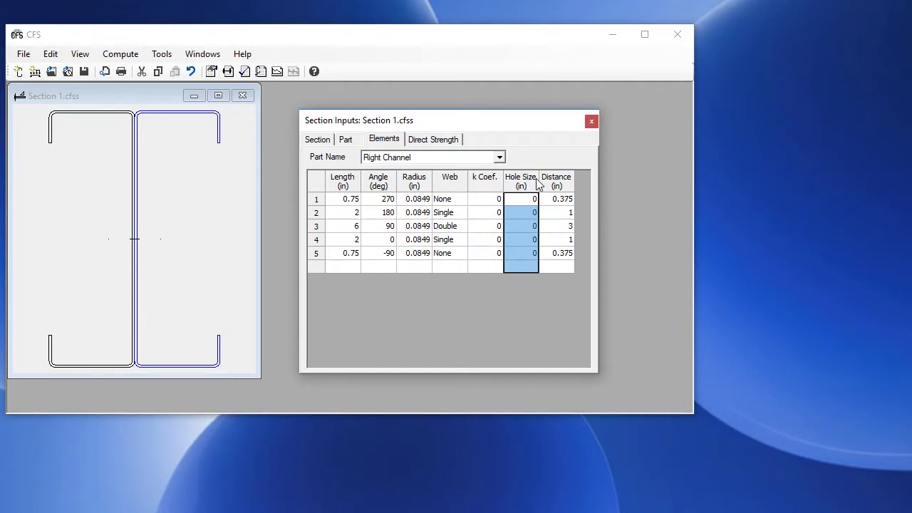
pyautogui.click(558, 188)
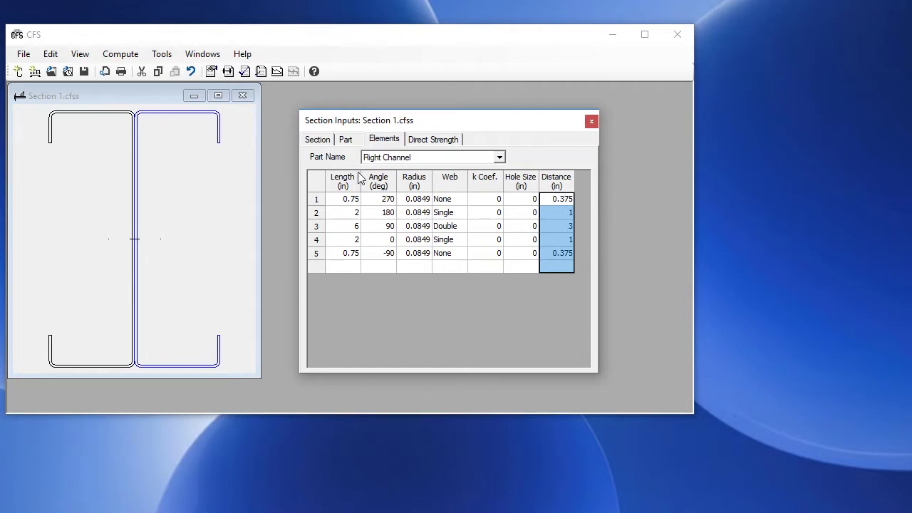
# Insert one trapezoidal rib on the right side of the Right Channel's web, 0.25 in high with 45 deg sides and a 1 in top width.
pyautogui.click(133, 98)
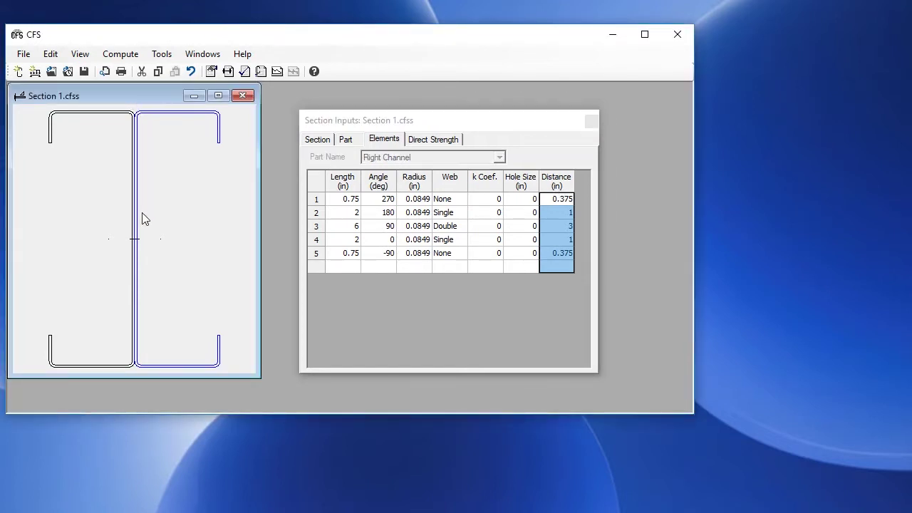
pyautogui.click(140, 237)
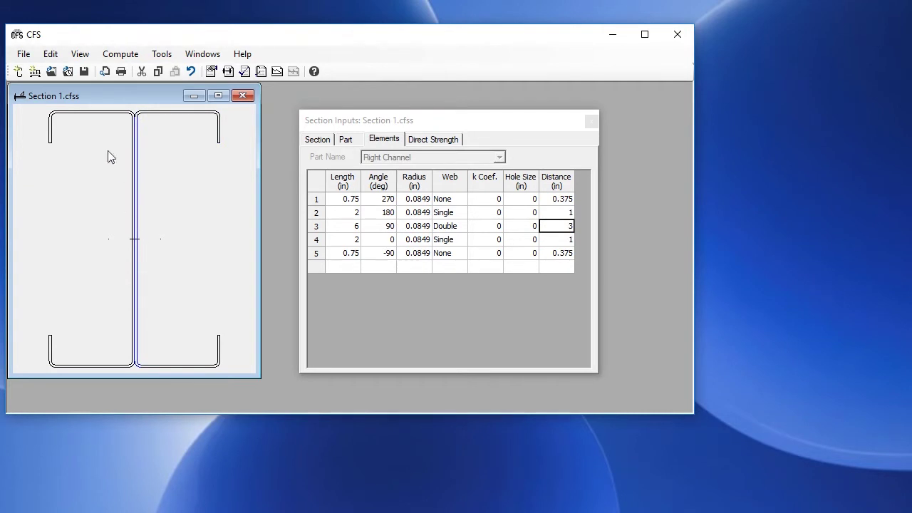
pyautogui.click(50, 53)
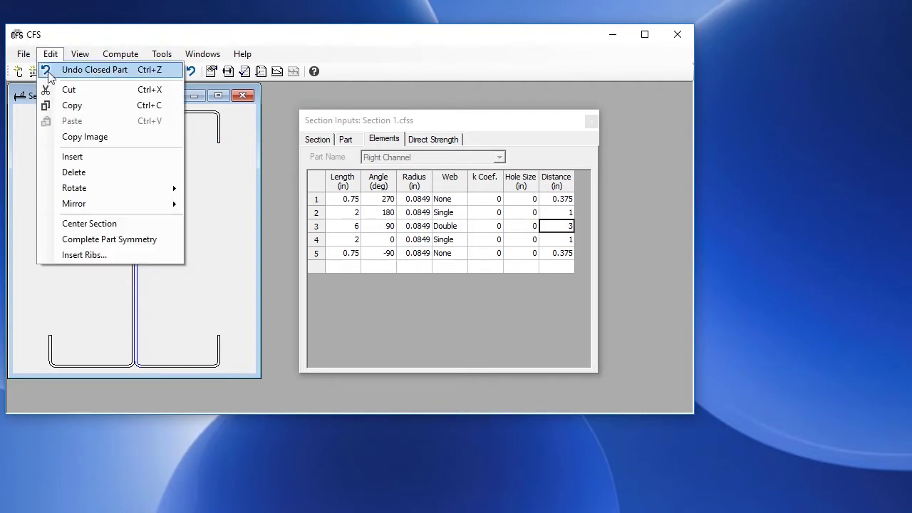
pyautogui.click(69, 251)
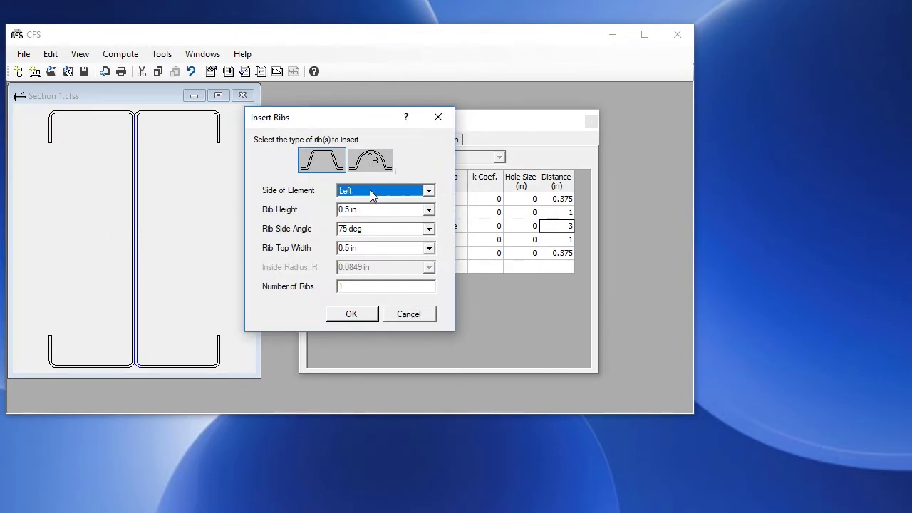
pyautogui.click(430, 192)
pyautogui.click(415, 213)
pyautogui.click(414, 211)
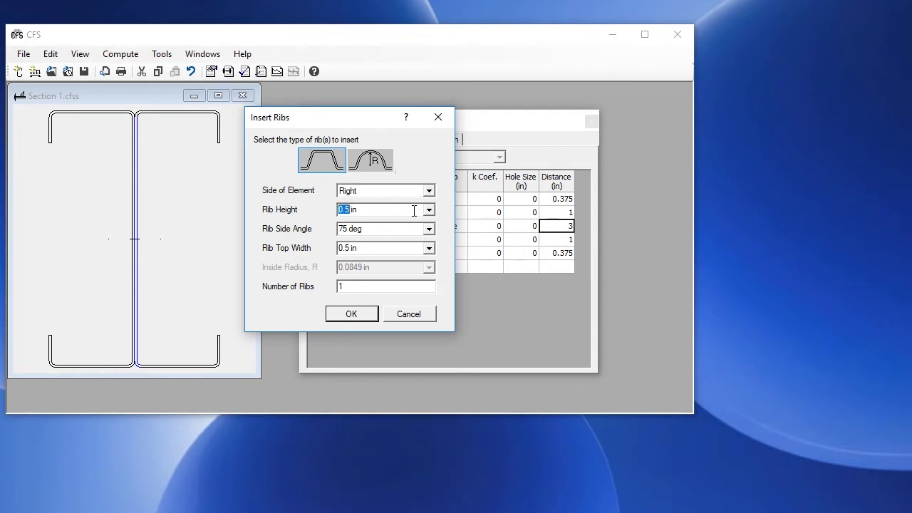
pyautogui.write('.25')
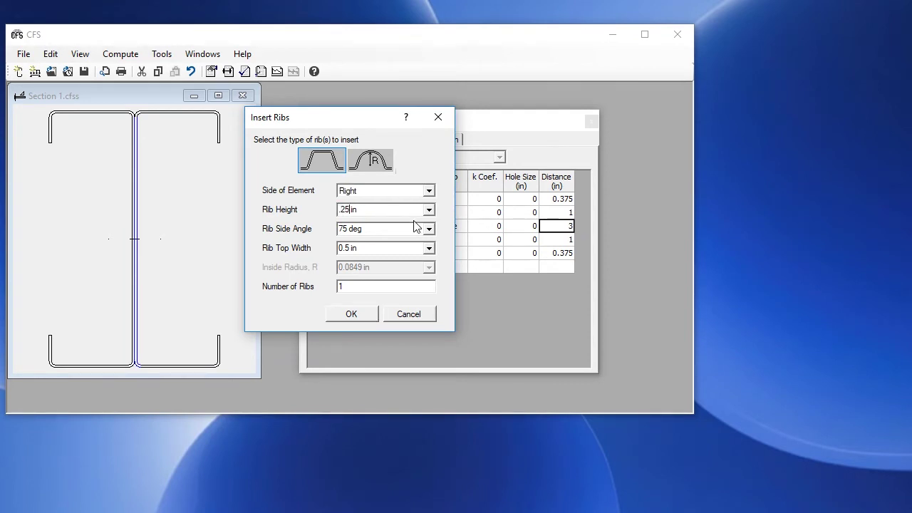
pyautogui.click(413, 228)
pyautogui.write('45')
pyautogui.click(385, 247)
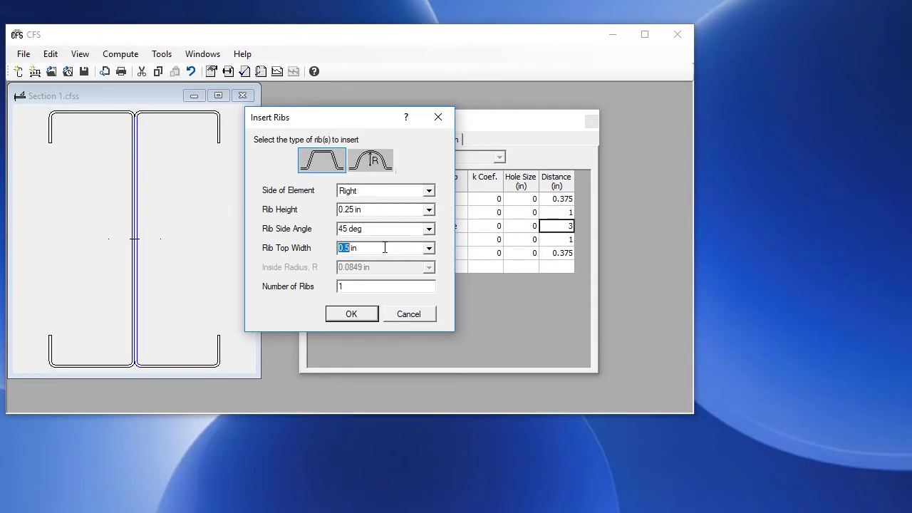
pyautogui.write('1')
pyautogui.click(379, 283)
pyautogui.click(358, 318)
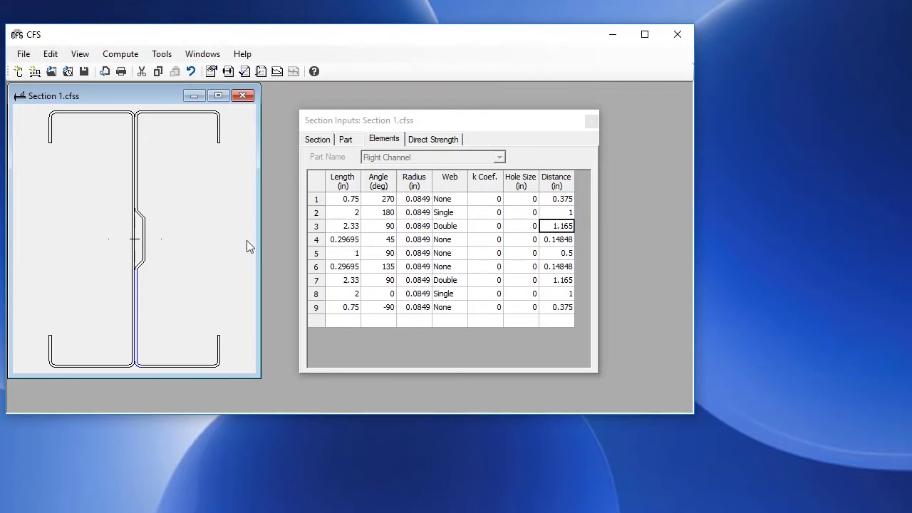
# Highlight the lengths of elements 3 to 7 forming the ribbed web, and try undoing the rib insertion.
pyautogui.moveTo(347, 228); pyautogui.dragTo(342, 284)
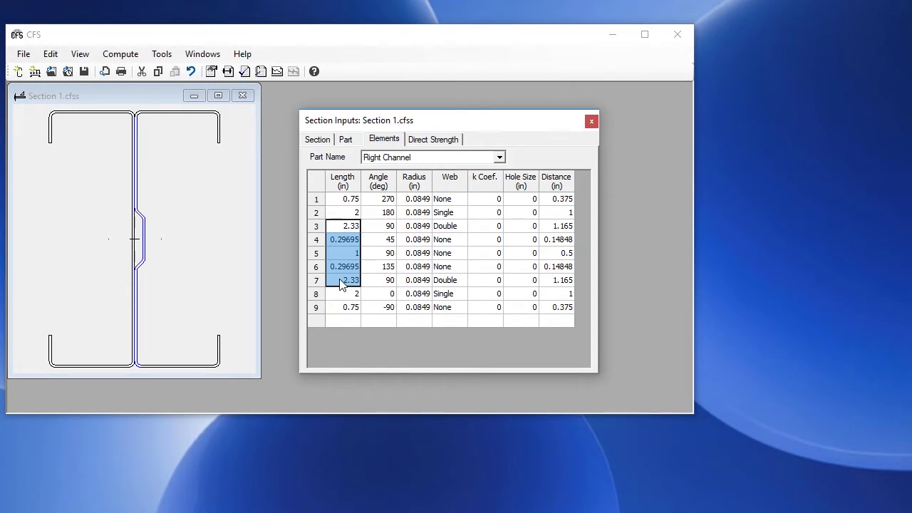
pyautogui.click(150, 105)
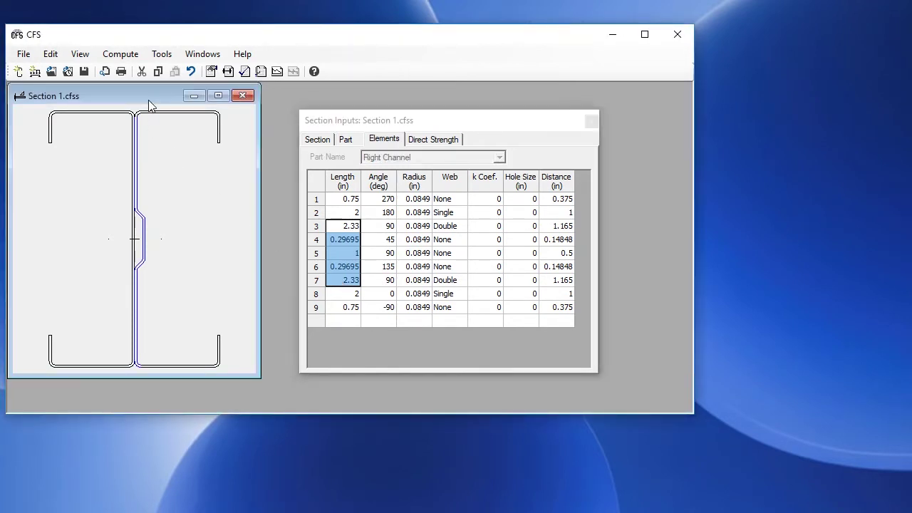
pyautogui.click(189, 74)
pyautogui.click(190, 73)
# Remove the trapezoidal rib from the Right Channel's web by deleting its elements 4 to 6.
pyautogui.click(157, 222)
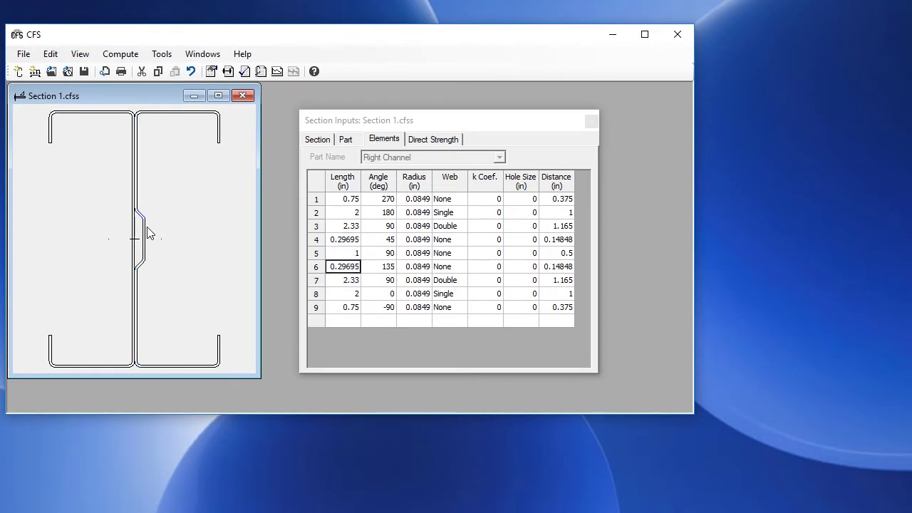
pyautogui.hotkey('shift', 'Up')
pyautogui.hotkey('shift', 'Up')
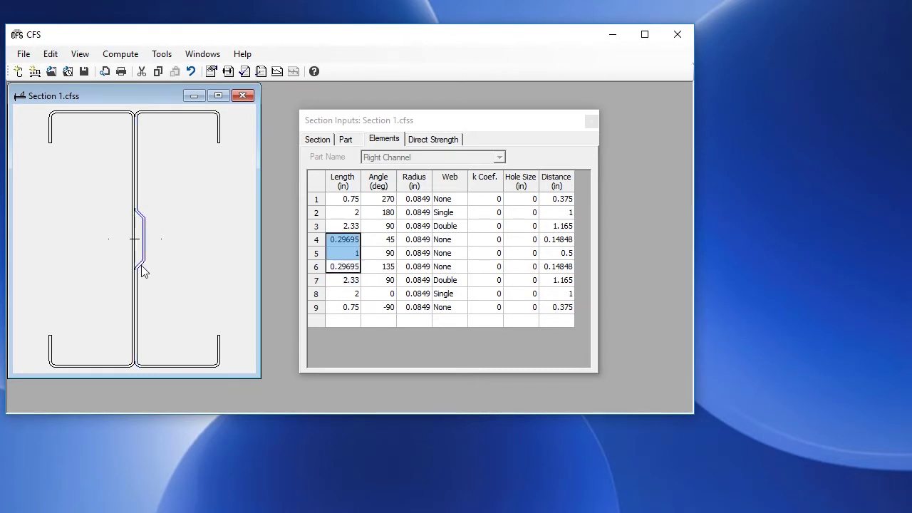
pyautogui.press('Delete')
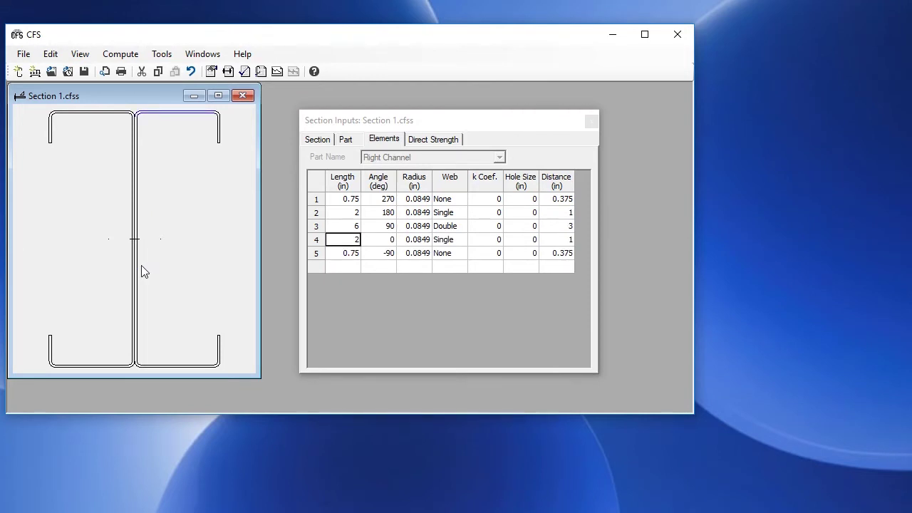
# Set the hole size of the Right Channel's web element to 2.5 in.
pyautogui.press('Up')
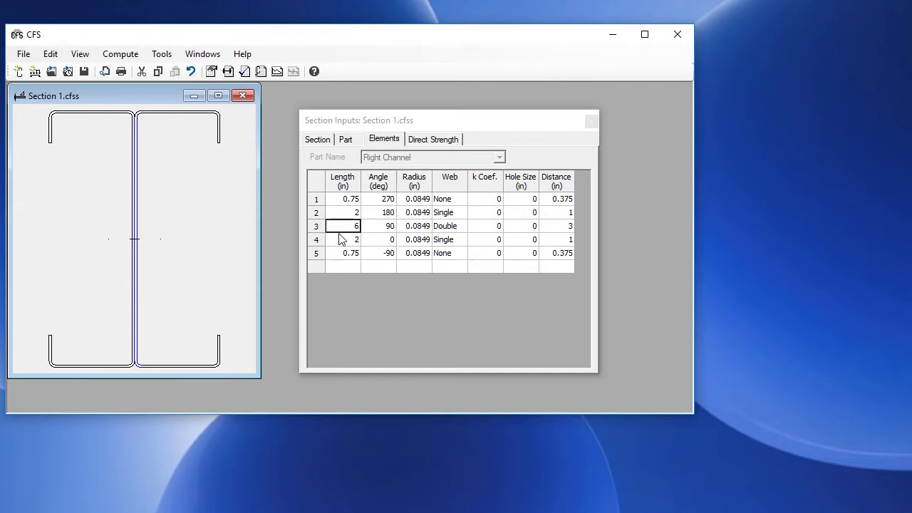
pyautogui.click(513, 227)
pyautogui.click(513, 226)
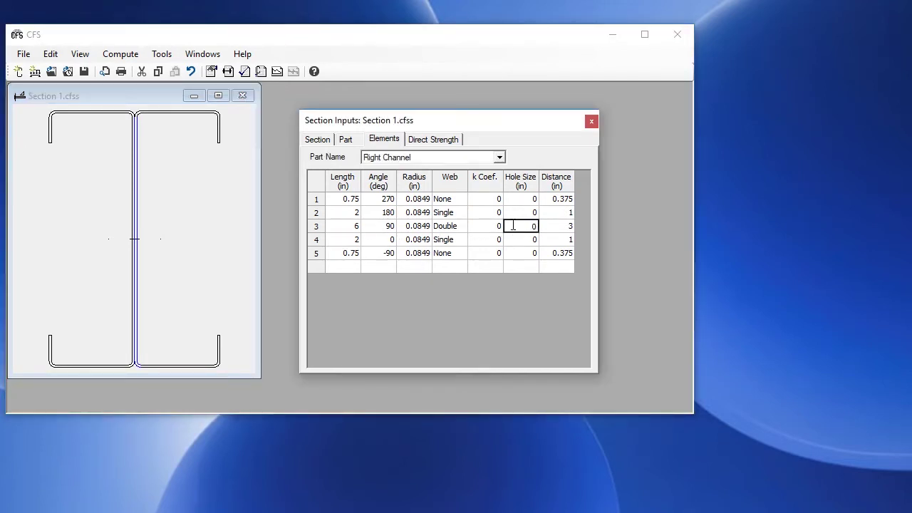
pyautogui.write('2.5')
pyautogui.press('Tab')
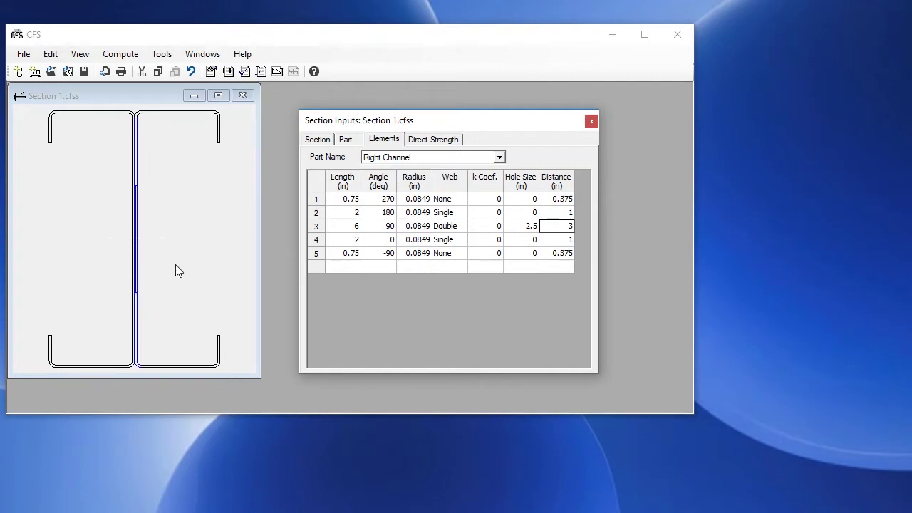
# Set the hole size of the Left Channel's web element to 2.5 in.
pyautogui.click(500, 157)
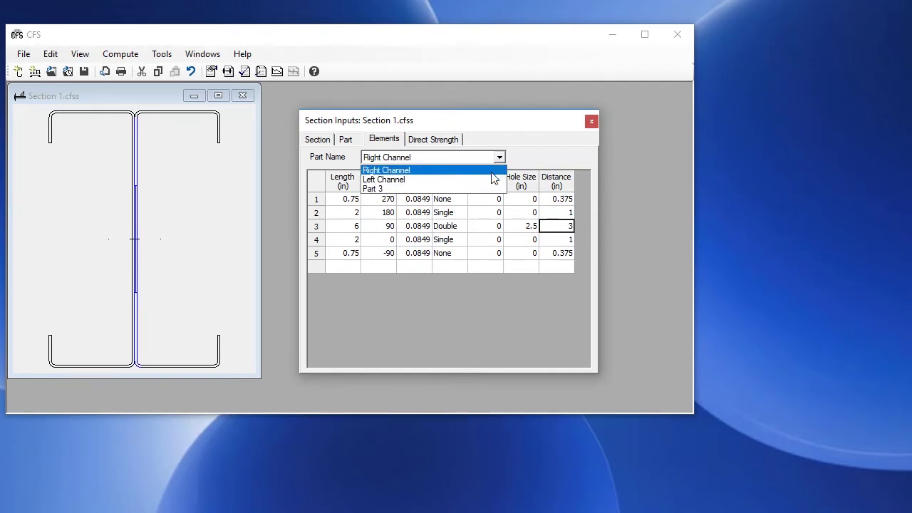
pyautogui.click(493, 179)
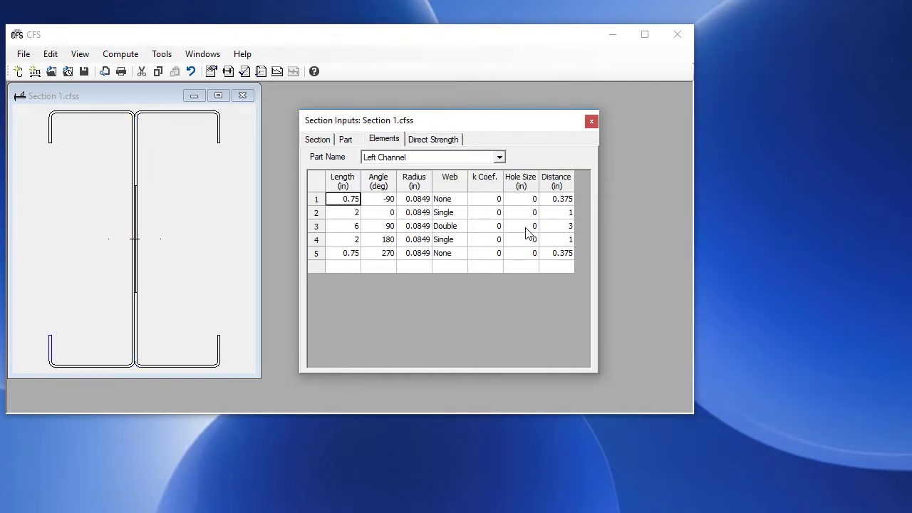
pyautogui.click(528, 227)
pyautogui.write('1.5')
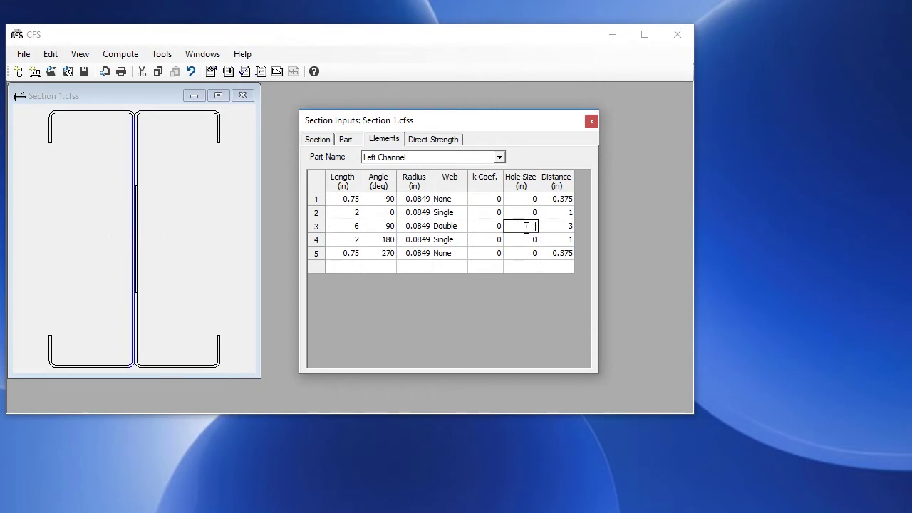
pyautogui.press('Tab')
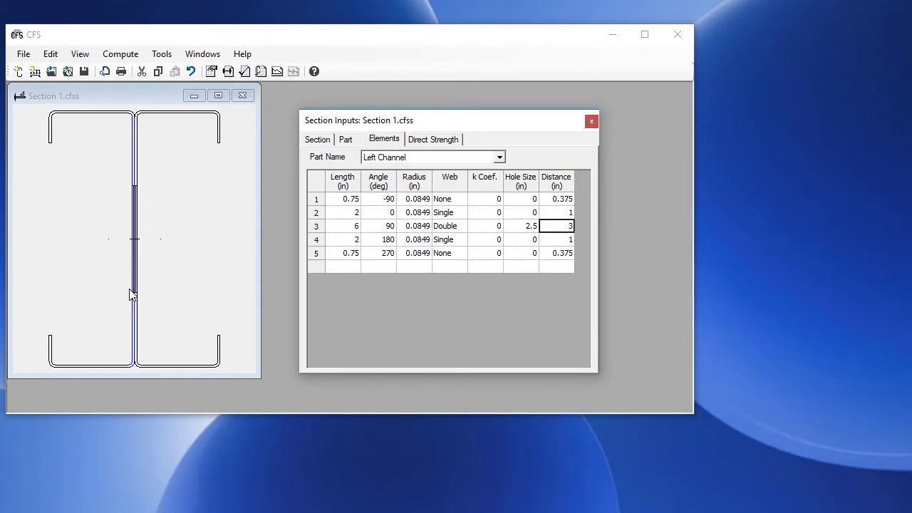
# Examine the section drawing close up, covering the web holes, the upper flange and the web-to-flange corners.
pyautogui.click(137, 93)
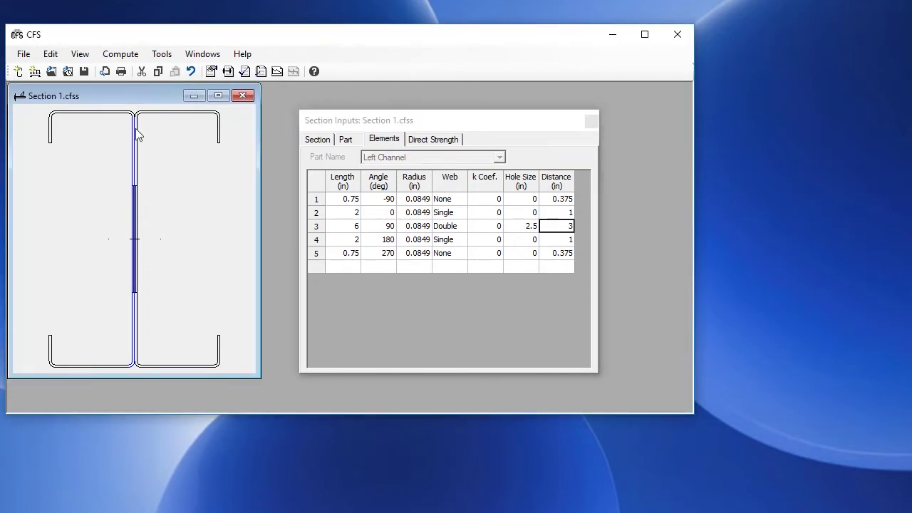
pyautogui.scroll(3, 137, 135)
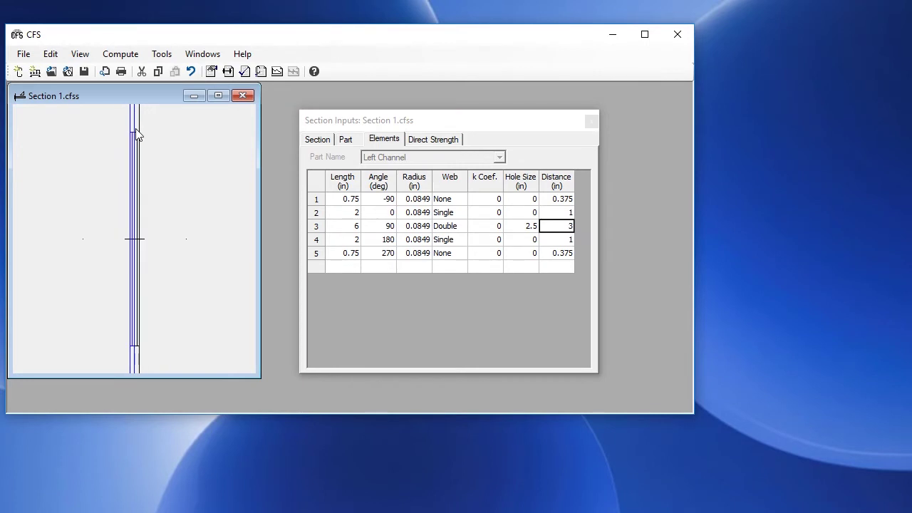
pyautogui.scroll(-3, 138, 135)
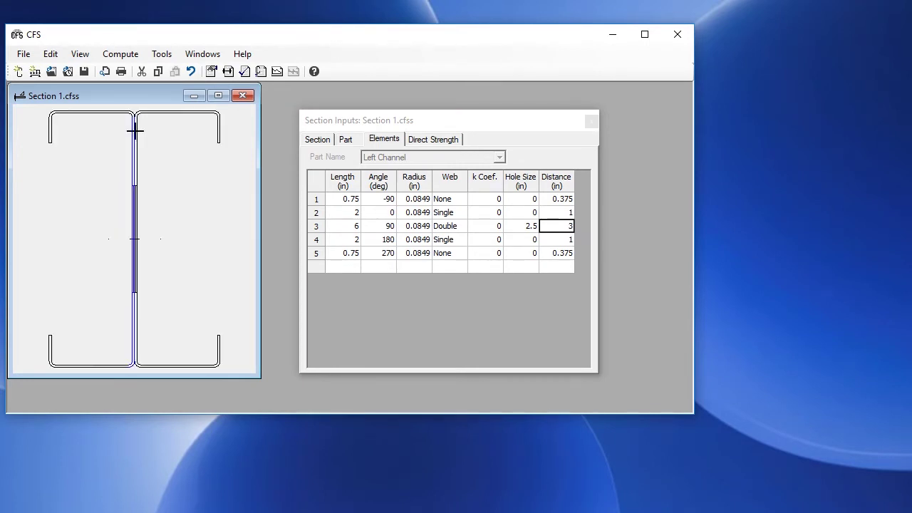
pyautogui.scroll(2, 66, 124)
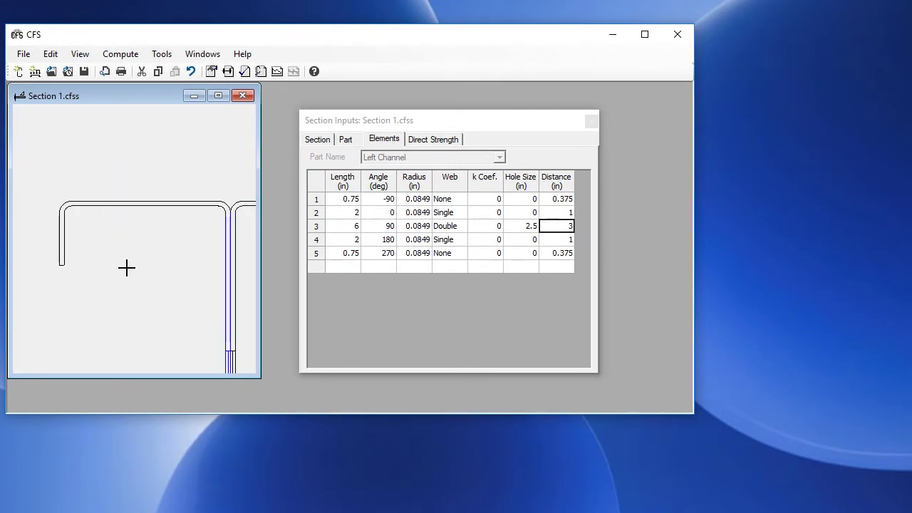
pyautogui.scroll(-2, 127, 268)
pyautogui.scroll(2, 210, 128)
pyautogui.scroll(-2, 159, 230)
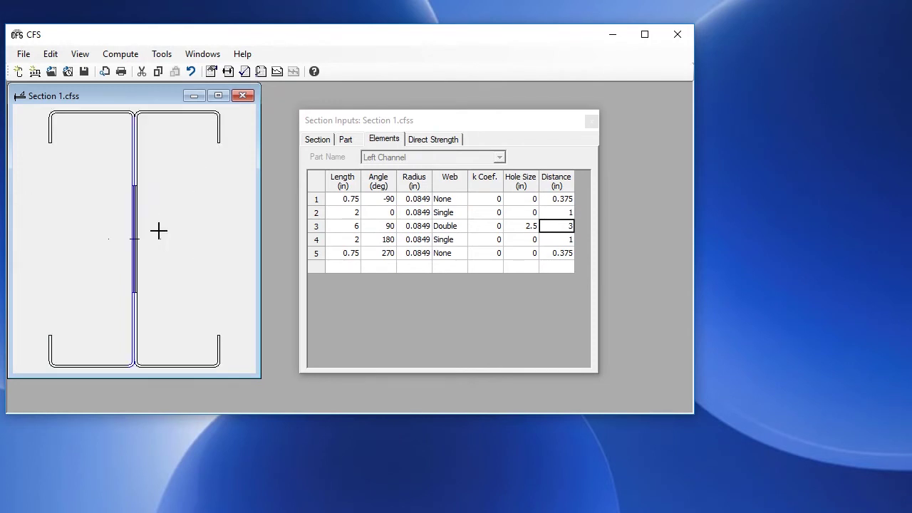
pyautogui.scroll(2, 127, 347)
pyautogui.scroll(-2, 150, 283)
pyautogui.scroll(2, 138, 236)
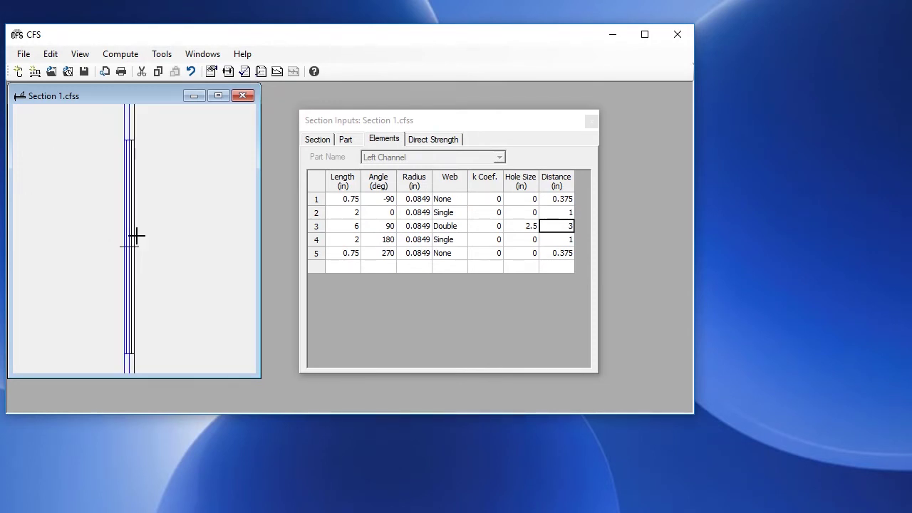
pyautogui.scroll(-2, 138, 243)
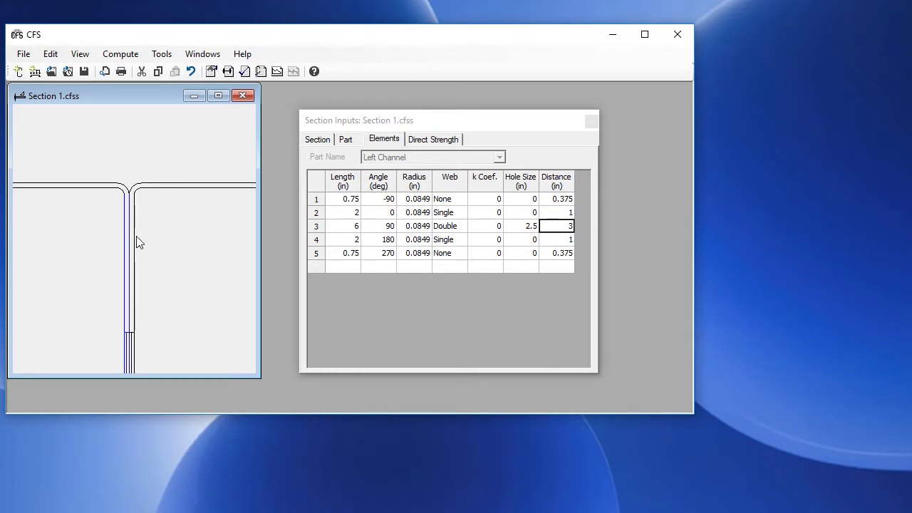
pyautogui.scroll(2, 138, 244)
pyautogui.scroll(-2, 139, 243)
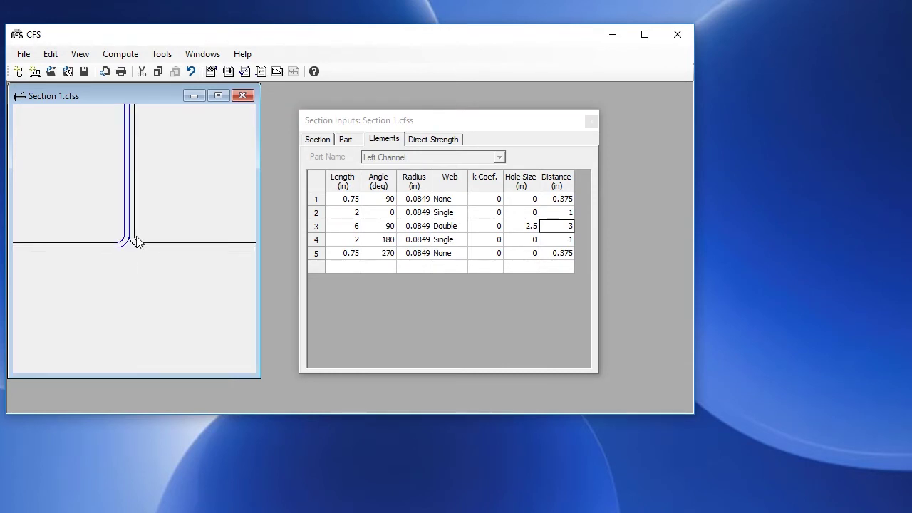
# Inspect the lower flanges and the web hole lines of both channels, ending with the whole section in view.
pyautogui.hscroll(-3, 138, 242)
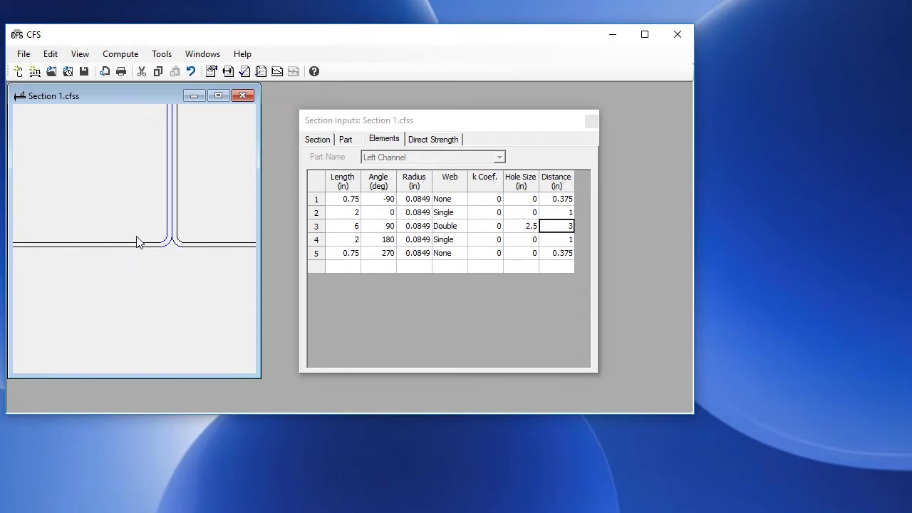
pyautogui.hscroll(5, 138, 242)
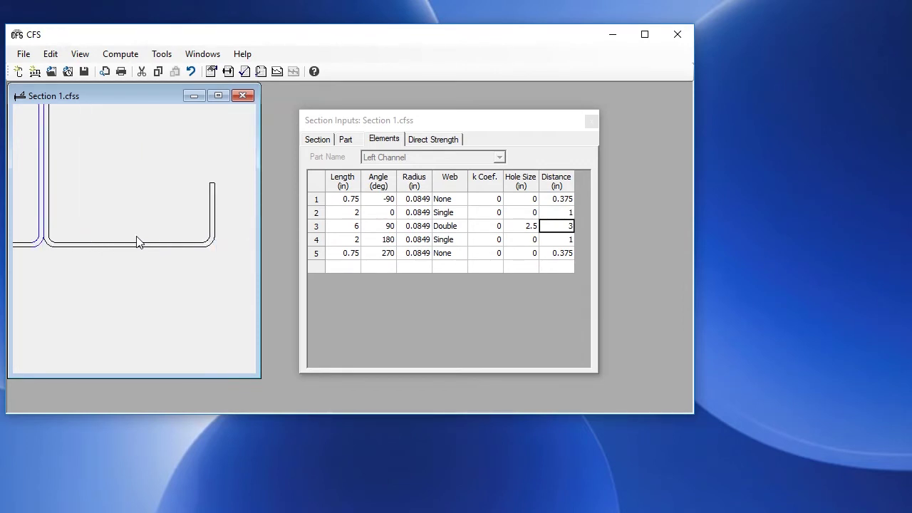
pyautogui.hscroll(-2, 138, 243)
pyautogui.hscroll(-1, 139, 243)
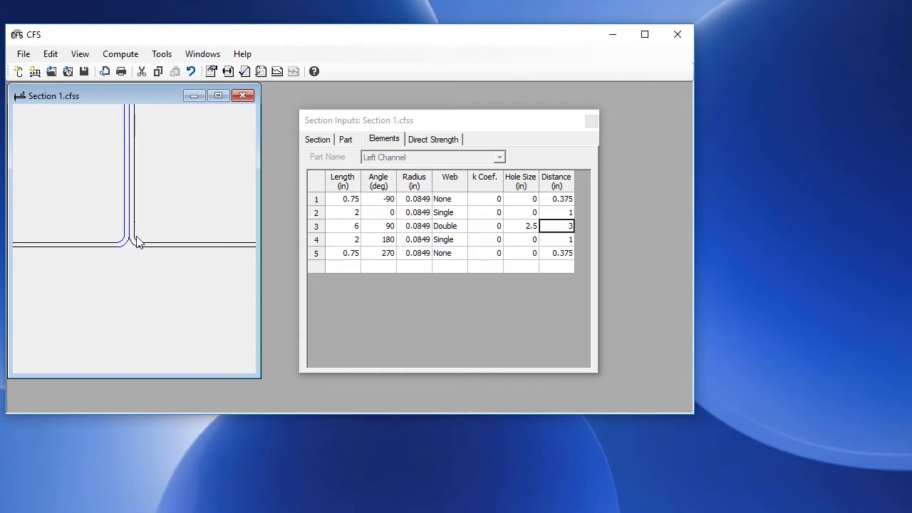
pyautogui.scroll(3, 138, 243)
pyautogui.scroll(-3, 138, 242)
pyautogui.scroll(3, 138, 242)
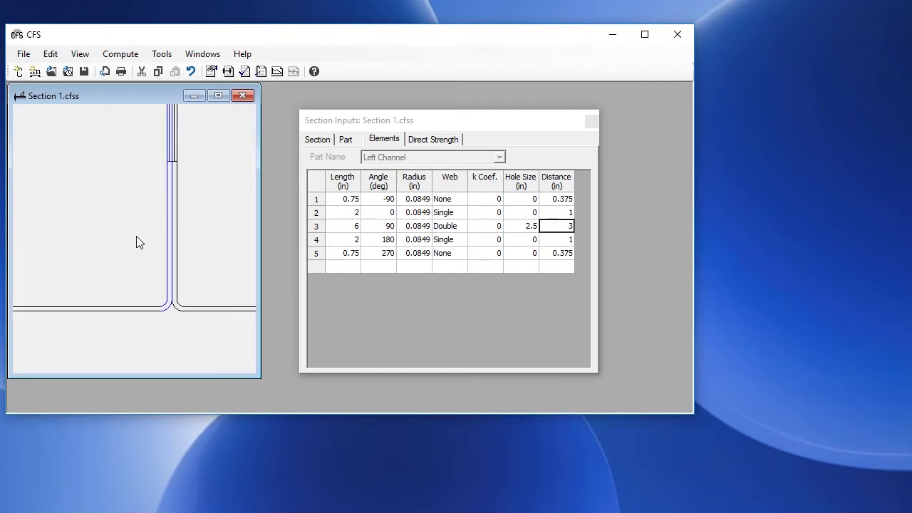
pyautogui.scroll(-3, 138, 243)
pyautogui.scroll(3, 137, 242)
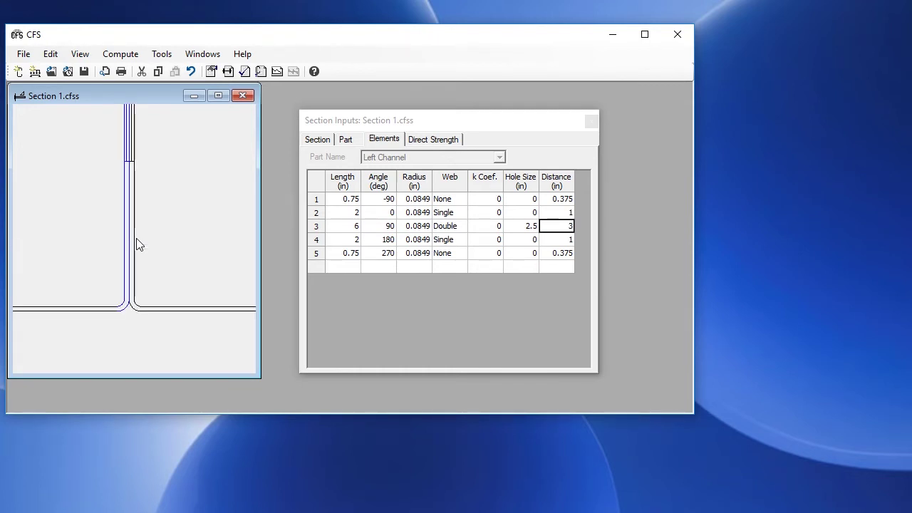
pyautogui.moveTo(100, 163)
pyautogui.mouseDown()
pyautogui.moveTo(100, 314)
pyautogui.moveTo(86, 356)
pyautogui.mouseUp()
pyautogui.moveTo(72, 278); pyautogui.dragTo(98, 250)
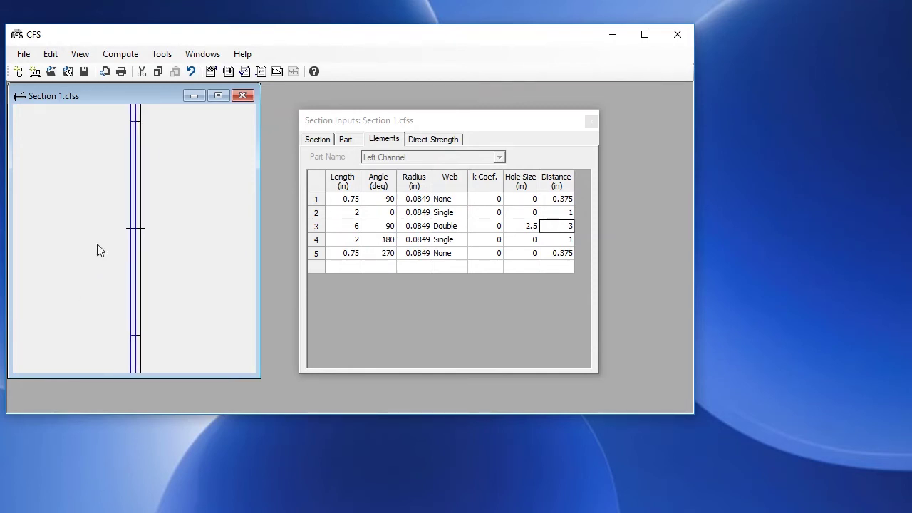
pyautogui.scroll(1, 143, 237)
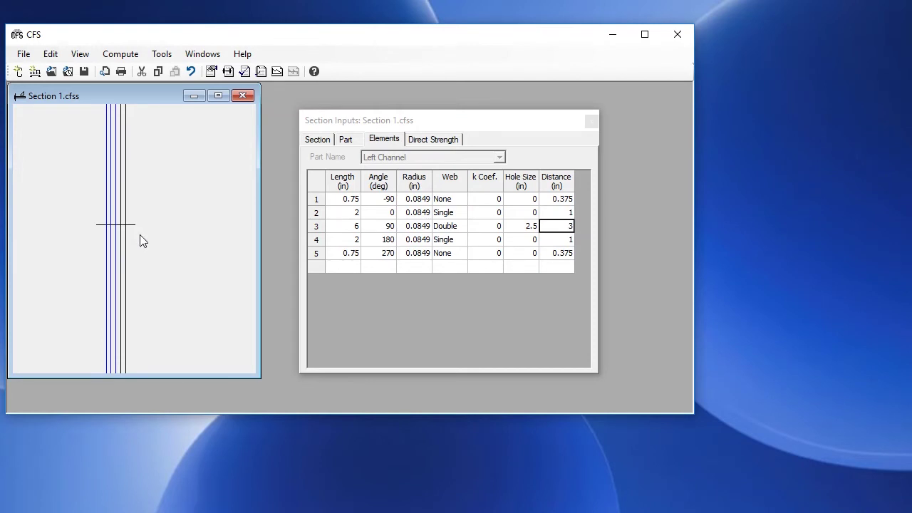
pyautogui.scroll(-1, 140, 233)
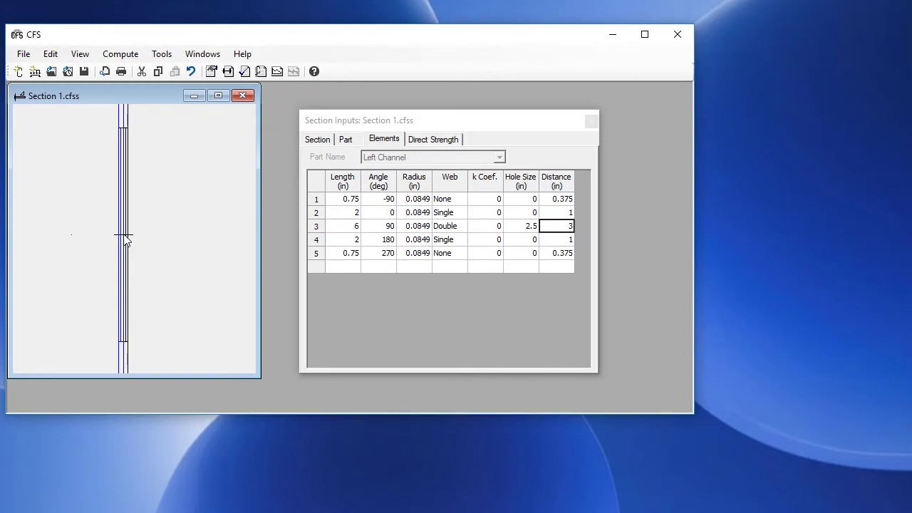
pyautogui.scroll(-3, 124, 240)
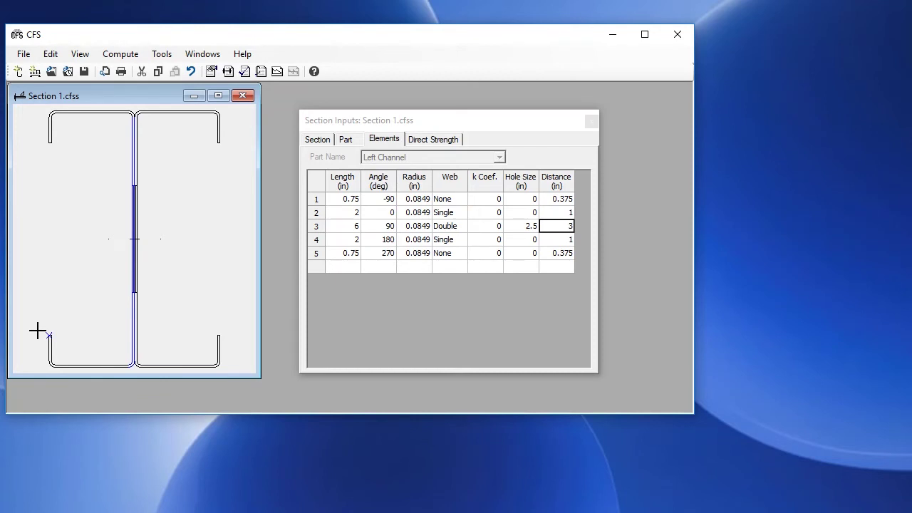
# Measure the distance from the Left Channel's lower lip end to the Right Channel's upper lip end, and clear the measurement.
pyautogui.click(229, 333)
pyautogui.click(166, 309)
pyautogui.click(38, 332)
pyautogui.click(236, 142)
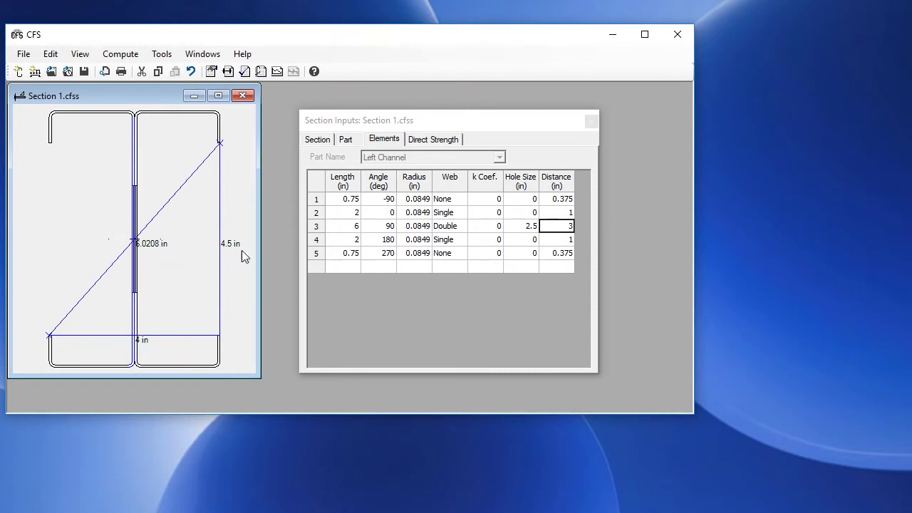
pyautogui.click(112, 248)
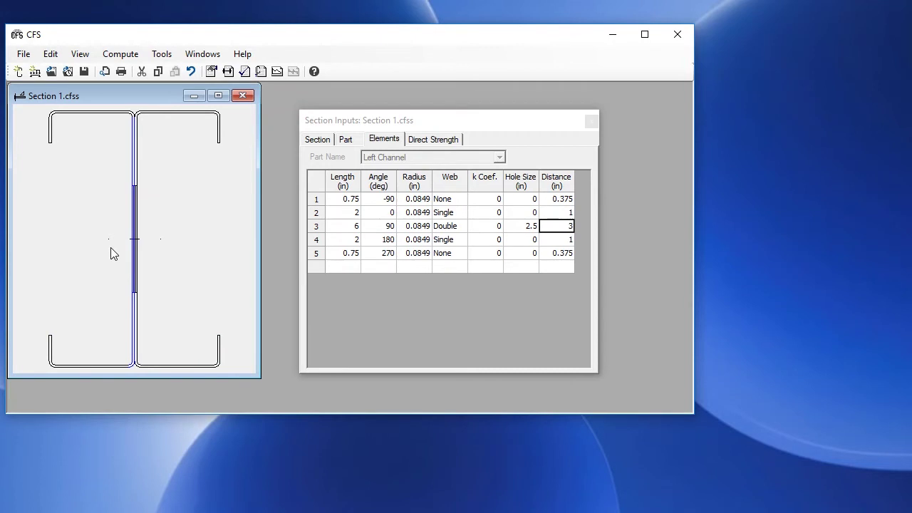
# Open the SSMA section library from the CFS Files folder.
pyautogui.click(24, 55)
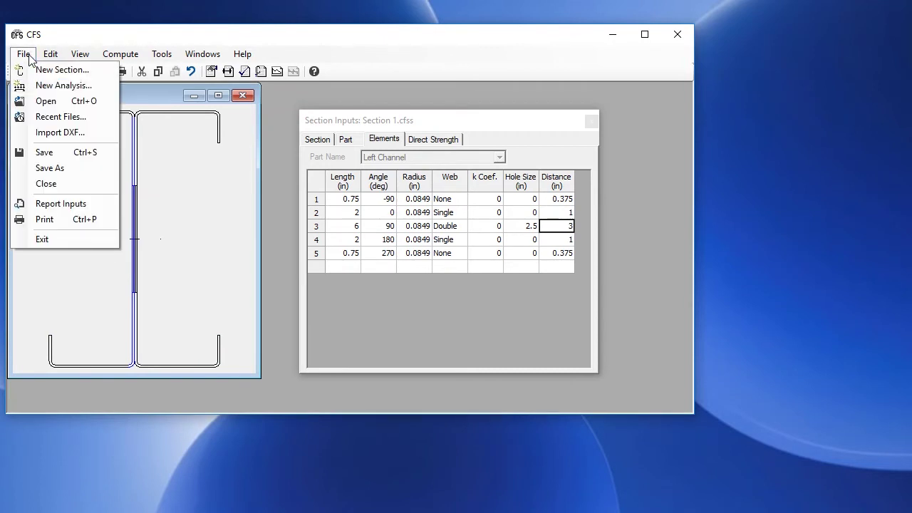
pyautogui.click(33, 101)
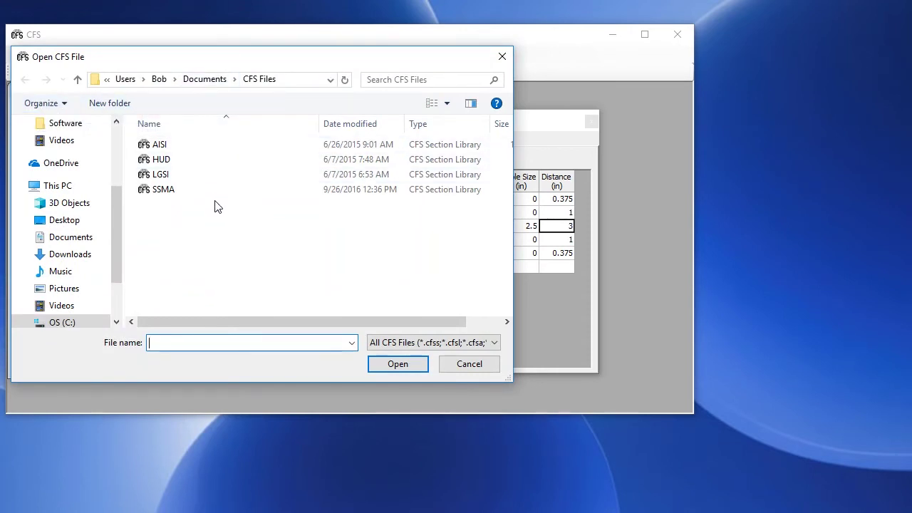
pyautogui.click(169, 195)
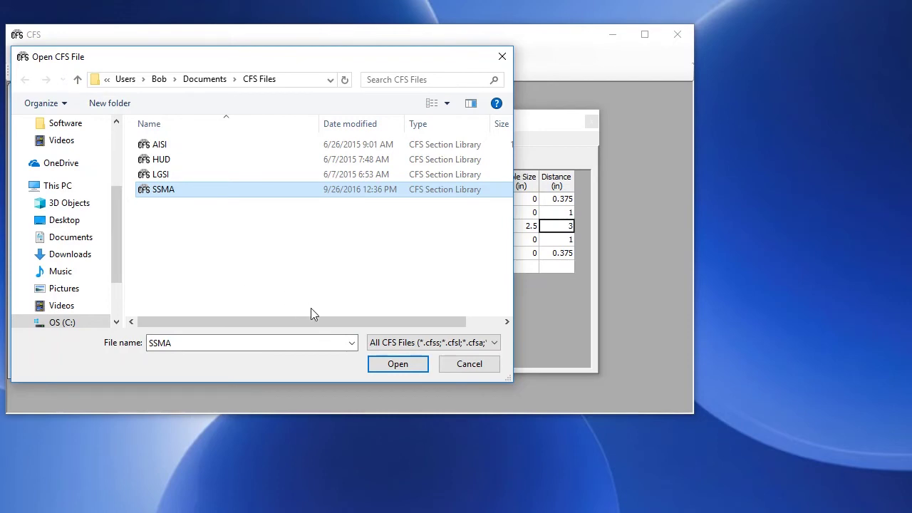
pyautogui.click(372, 360)
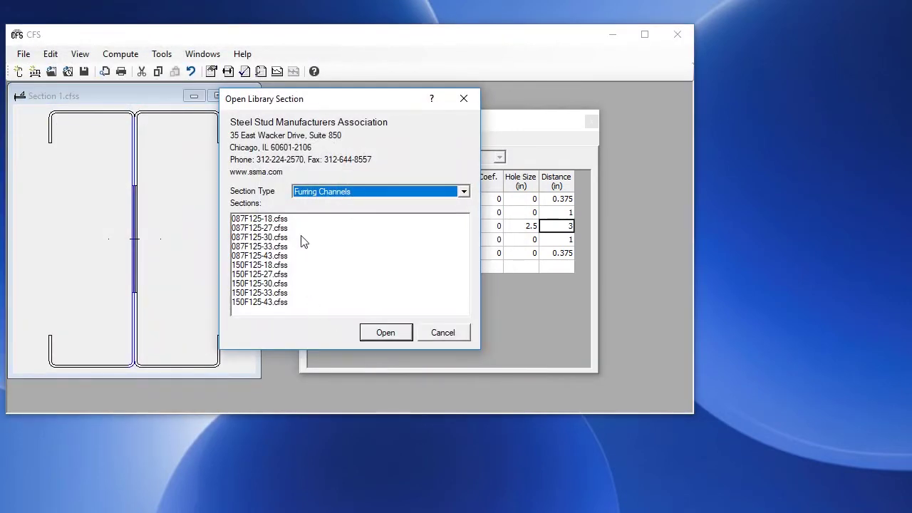
# Open section 400T125-30 of the Structural Tracks 33 ksi section type from the SSMA library.
pyautogui.click(464, 192)
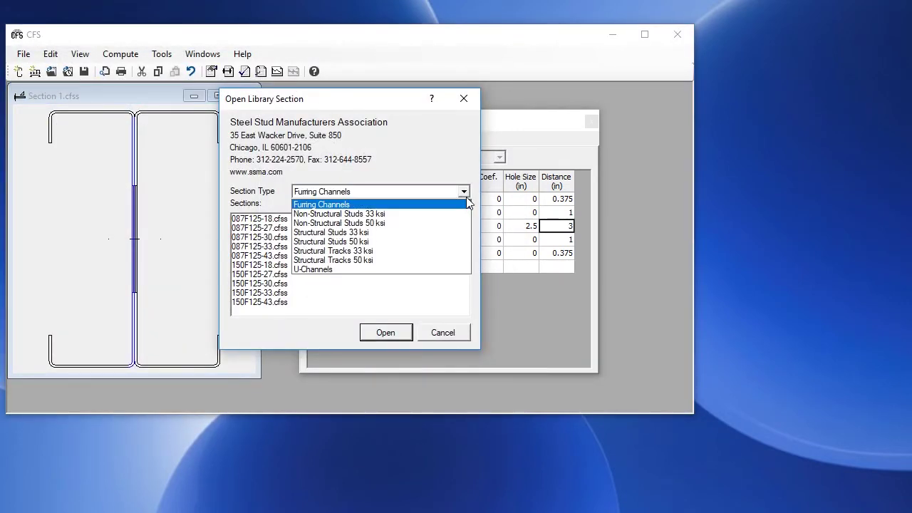
pyautogui.click(432, 255)
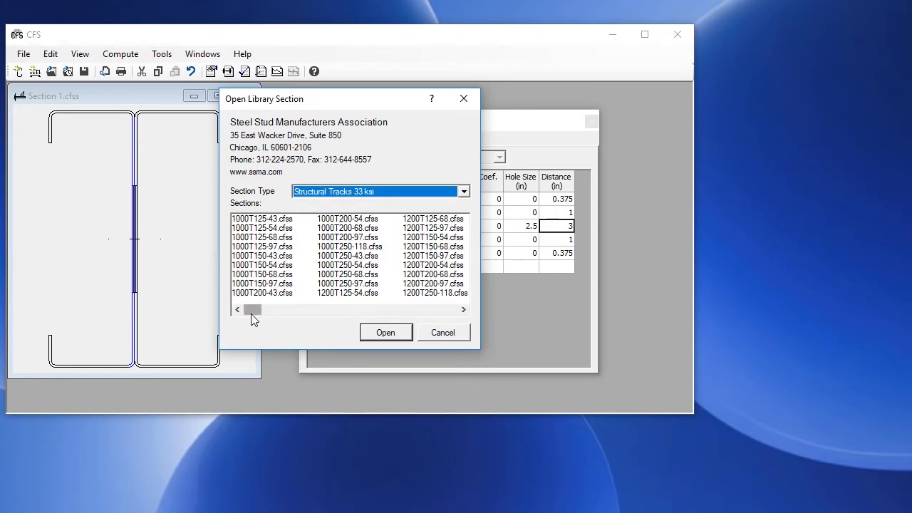
pyautogui.moveTo(256, 315); pyautogui.dragTo(376, 311)
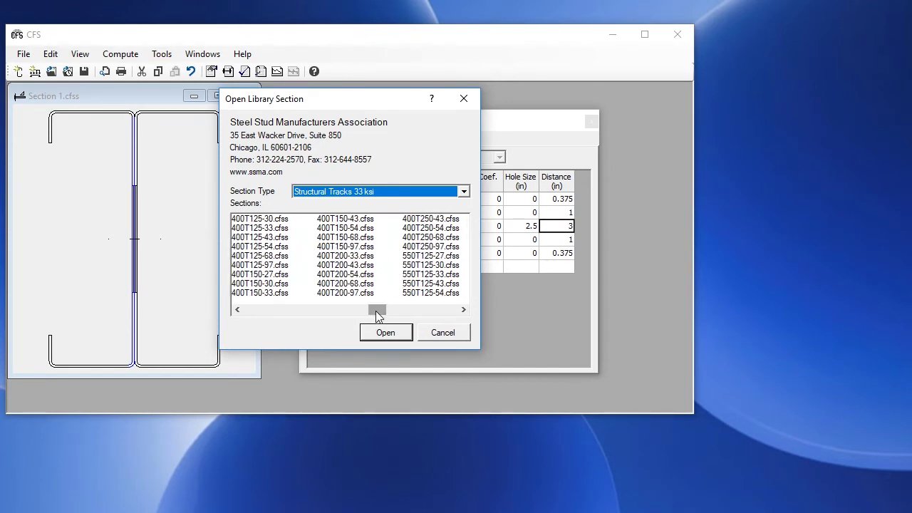
pyautogui.click(271, 220)
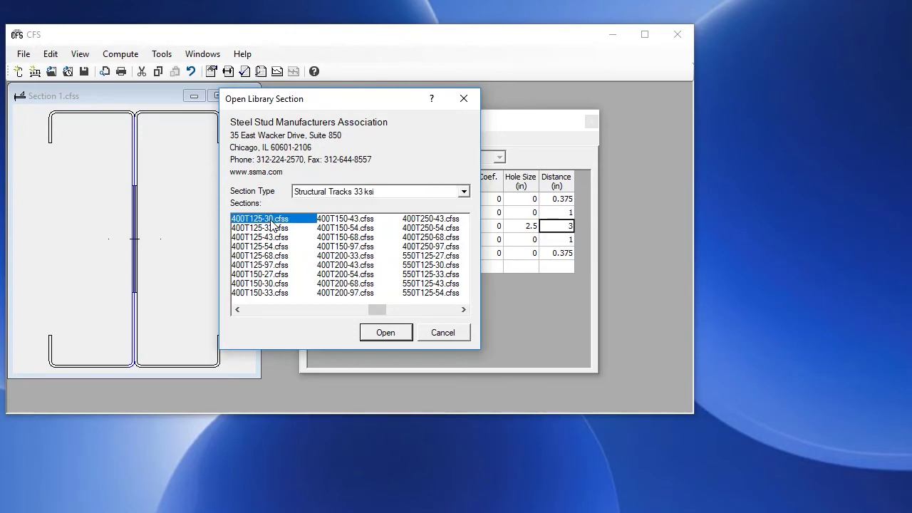
pyautogui.click(385, 333)
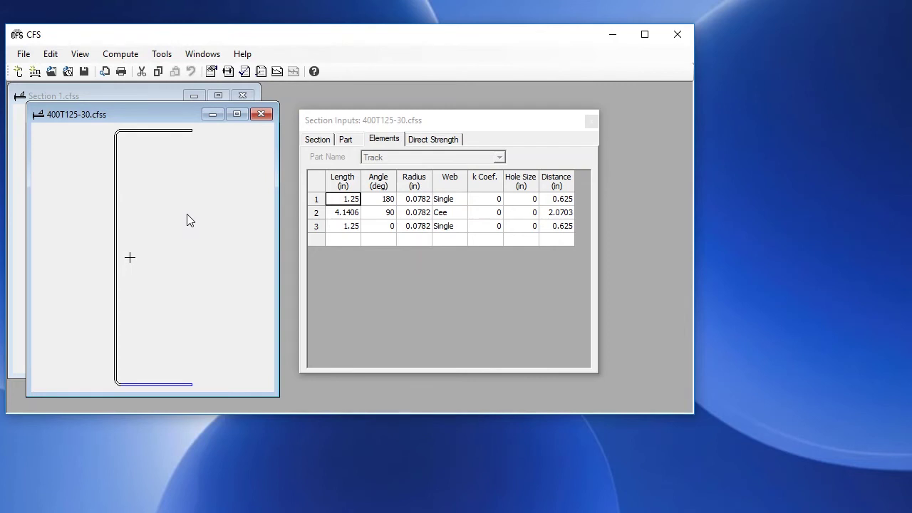
# Copy all elements of the 400T125-30 track and paste them as a new part into Section 1.
pyautogui.press('Down')
pyautogui.hotkey('ctrl', 'space')
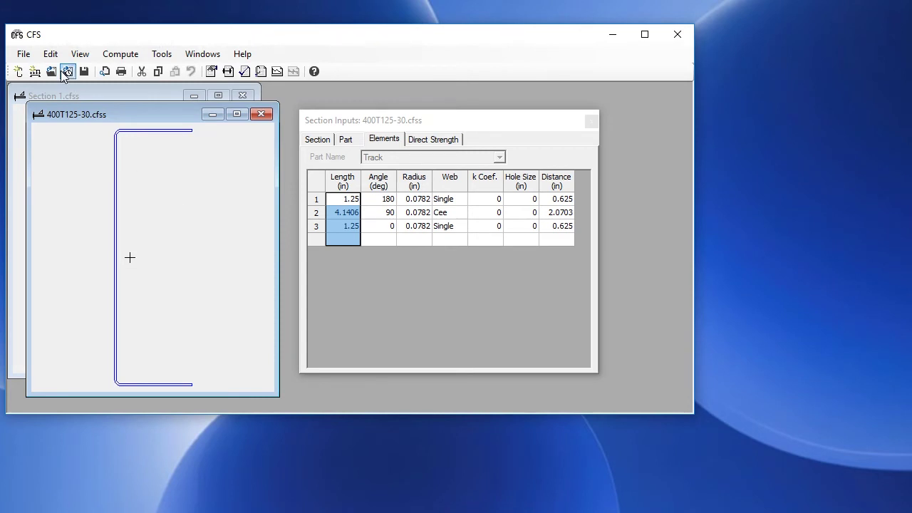
pyautogui.click(50, 54)
pyautogui.click(68, 107)
pyautogui.click(80, 94)
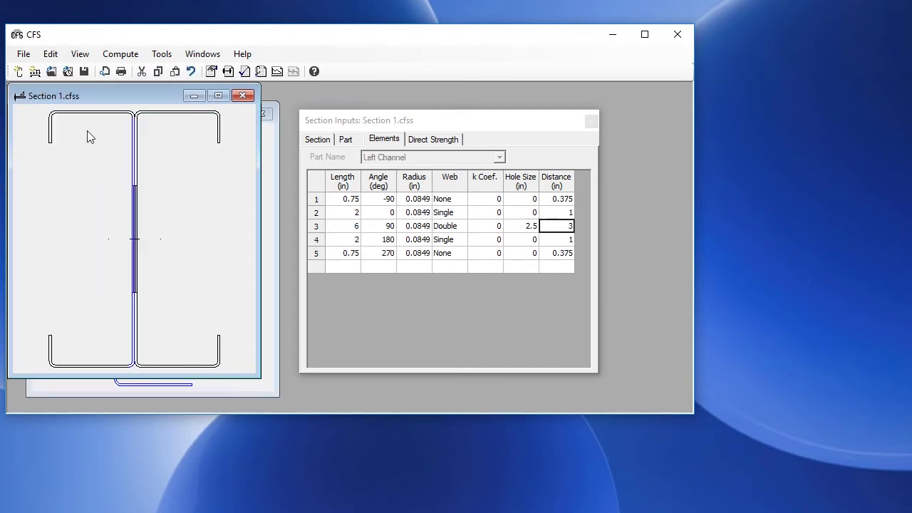
pyautogui.click(50, 54)
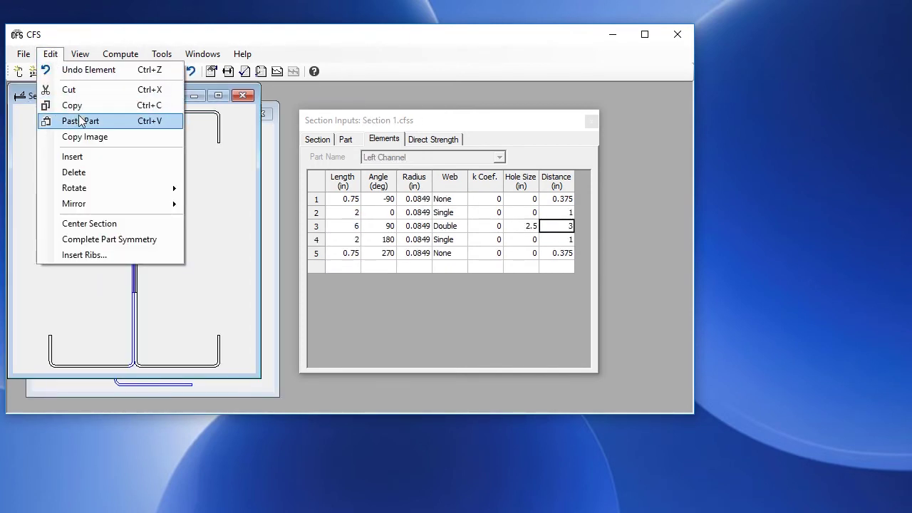
pyautogui.click(80, 123)
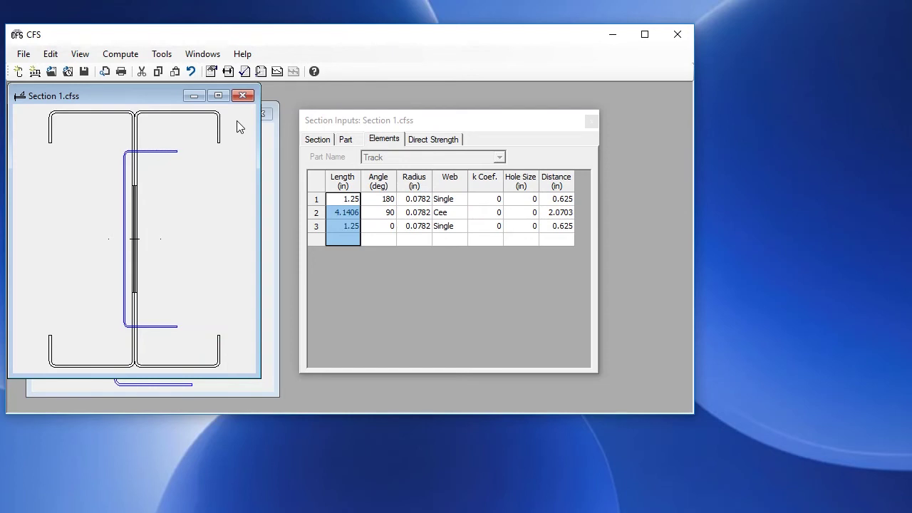
# Rotate the pasted Track part by -90 degrees.
pyautogui.click(50, 56)
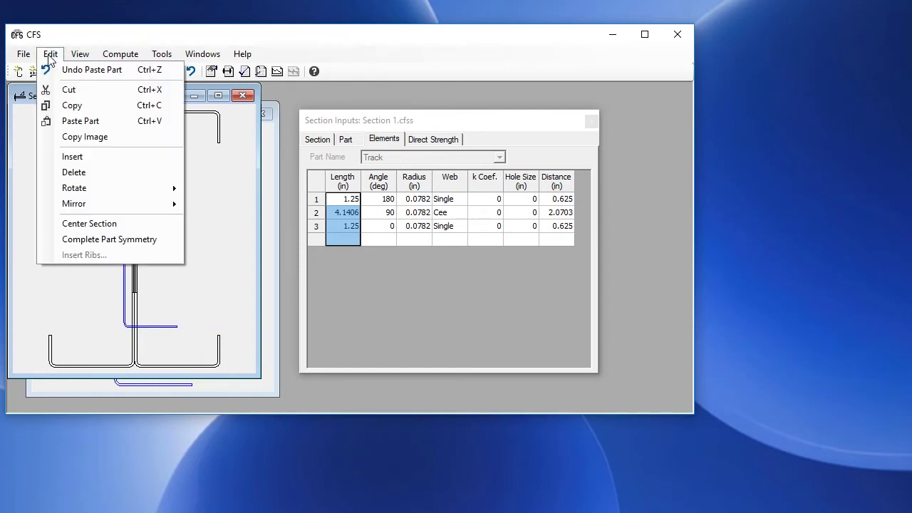
pyautogui.moveTo(139, 191)
pyautogui.click(194, 189)
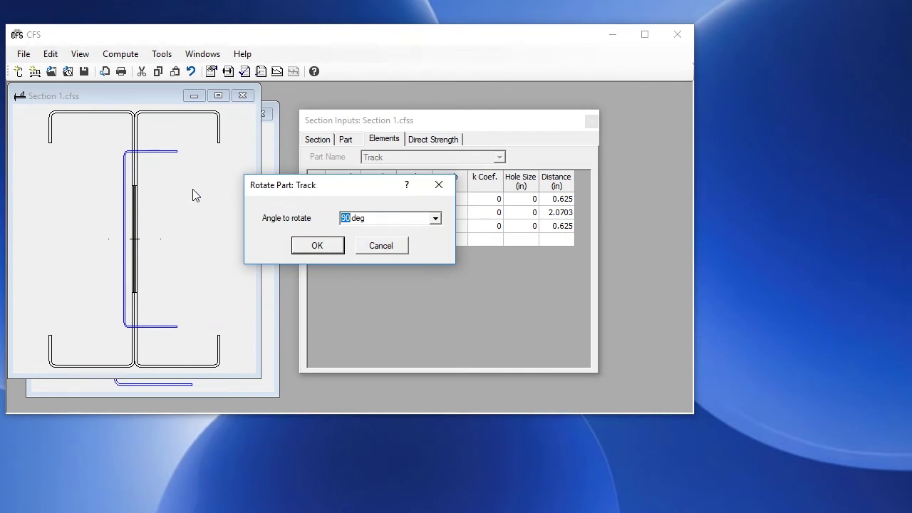
pyautogui.press('Home')
pyautogui.write('-')
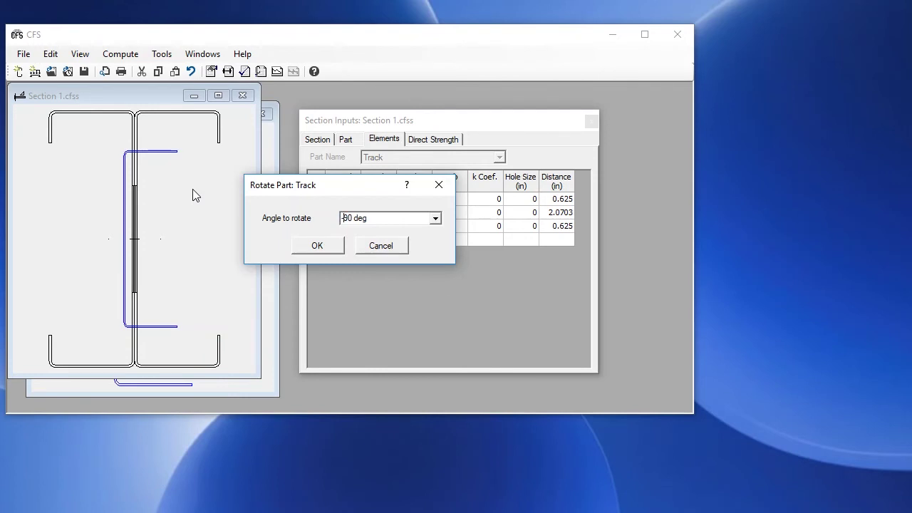
pyautogui.click(308, 244)
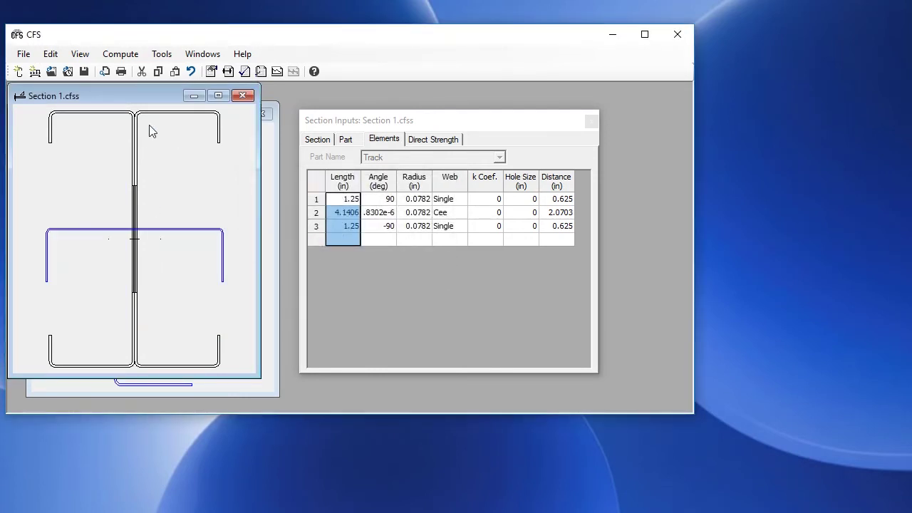
# Place the Track part by its top edge at a Y distance of 3.0312 in from the origin.
pyautogui.click(370, 137)
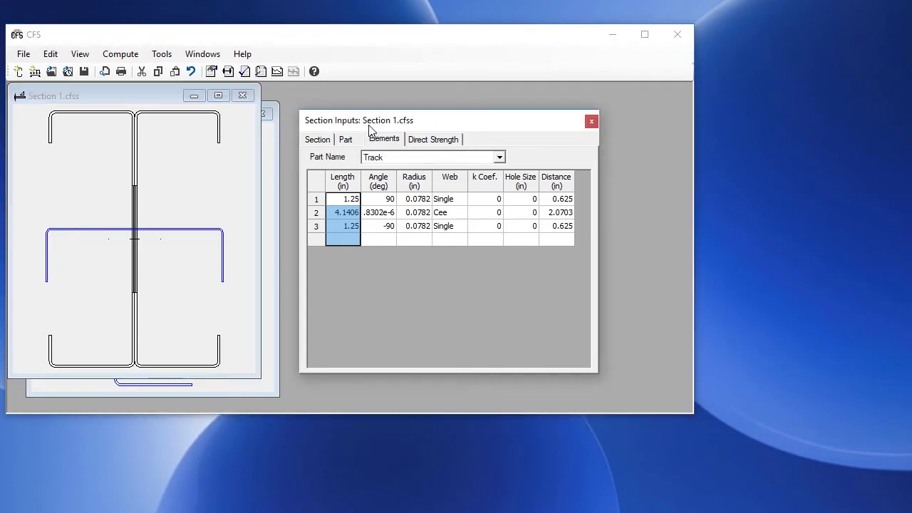
pyautogui.click(360, 140)
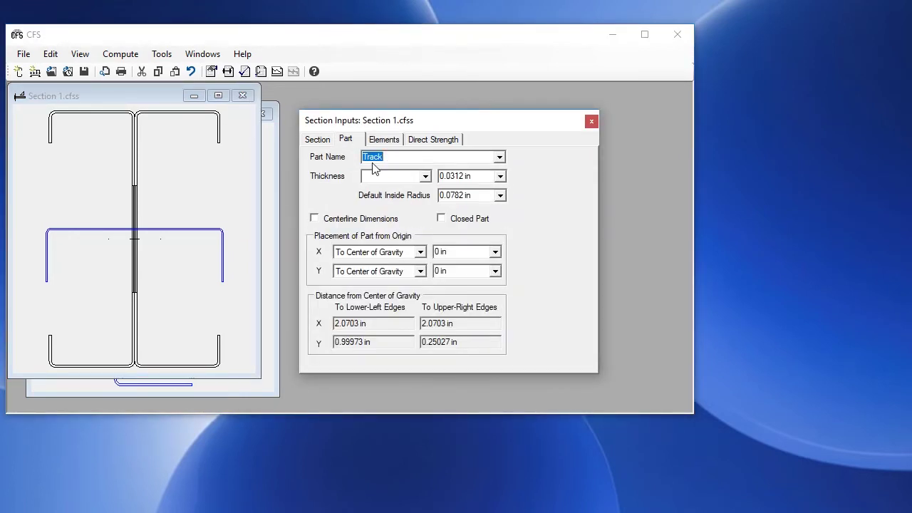
pyautogui.click(422, 272)
pyautogui.click(420, 284)
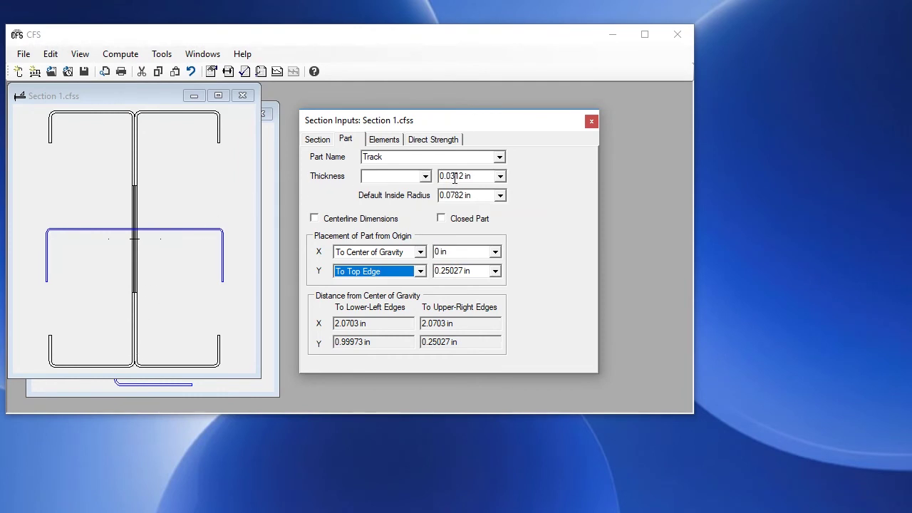
pyautogui.doubleClick(456, 271)
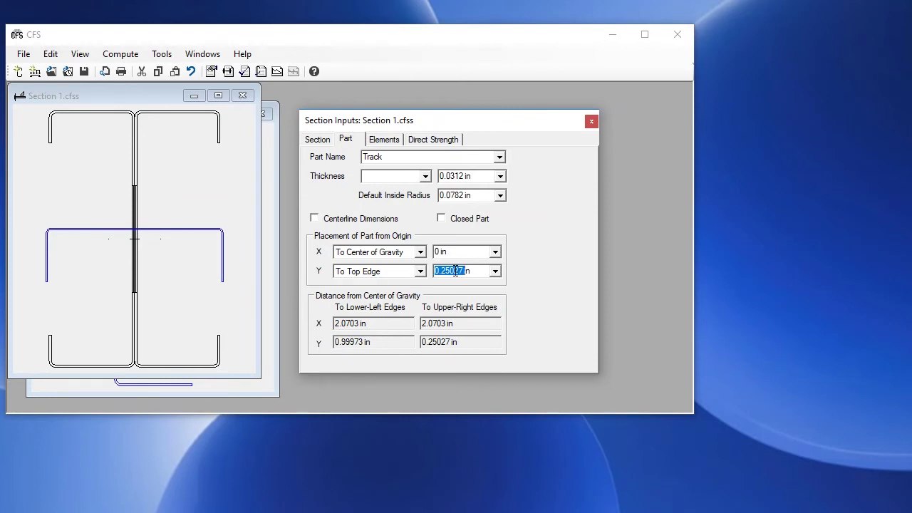
pyautogui.write('3.0312')
pyautogui.press('Return')
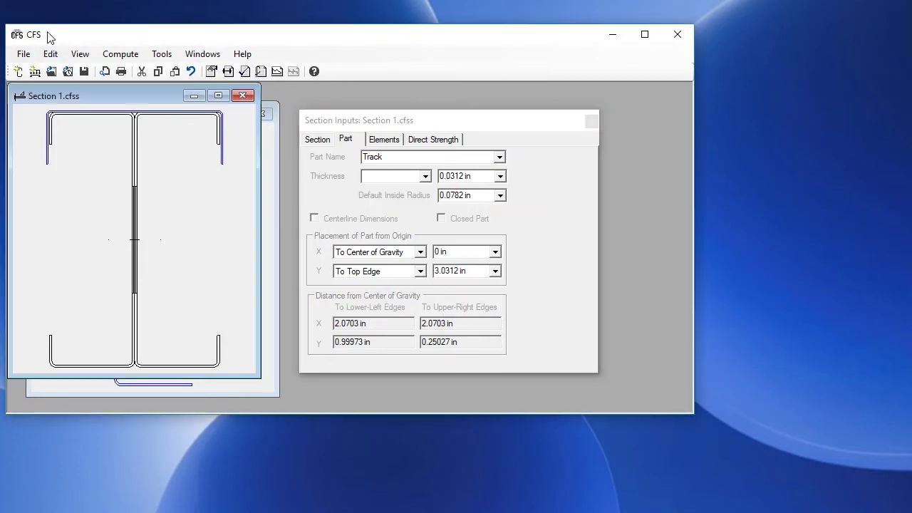
# Save the section under the file name Composite in the CFS Files folder.
pyautogui.click(24, 54)
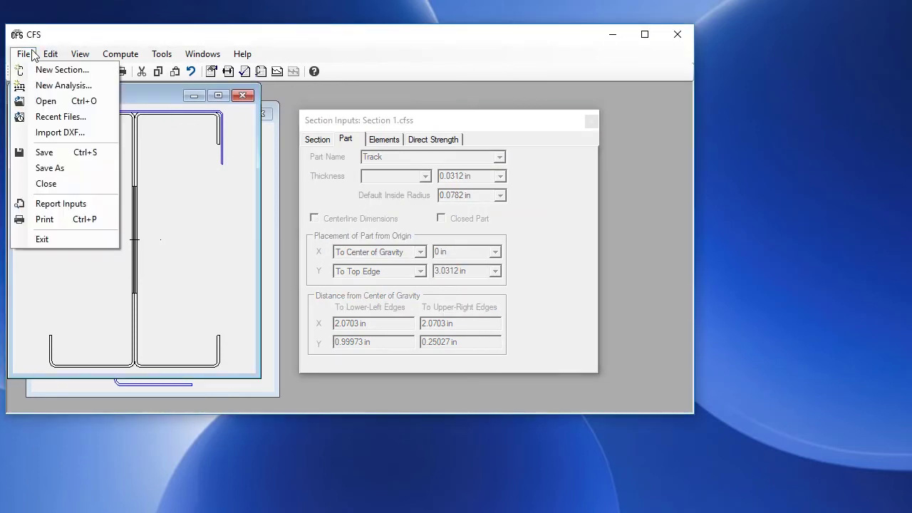
pyautogui.click(50, 168)
pyautogui.write('Composite')
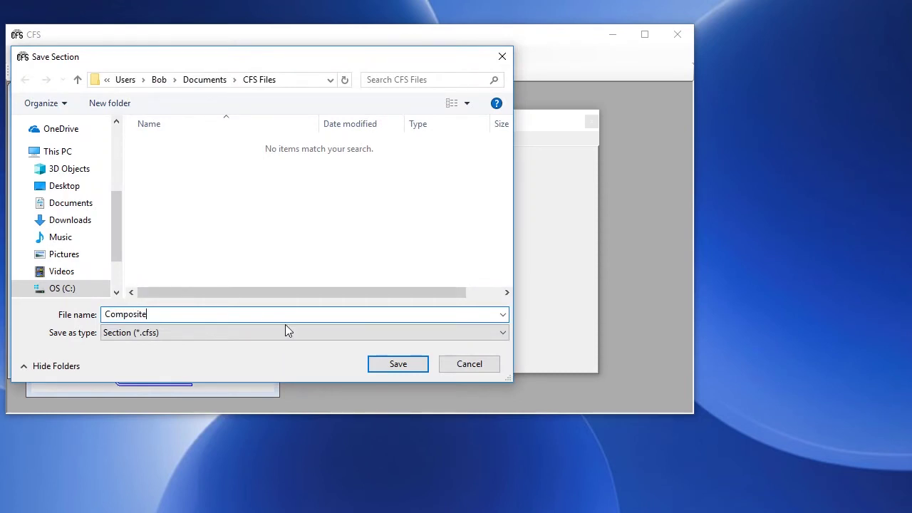
pyautogui.click(412, 367)
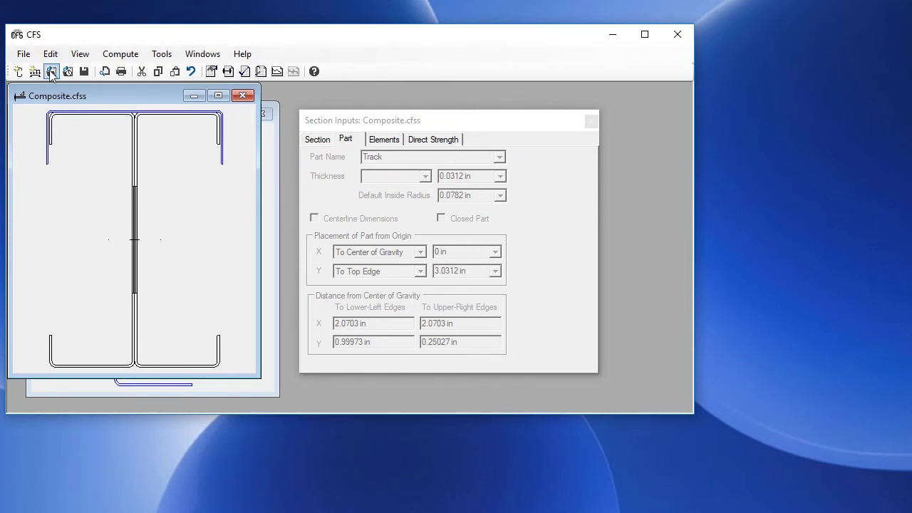
# Save a copy of the Composite section as a CAD (*.dxf) file.
pyautogui.click(24, 53)
pyautogui.click(51, 169)
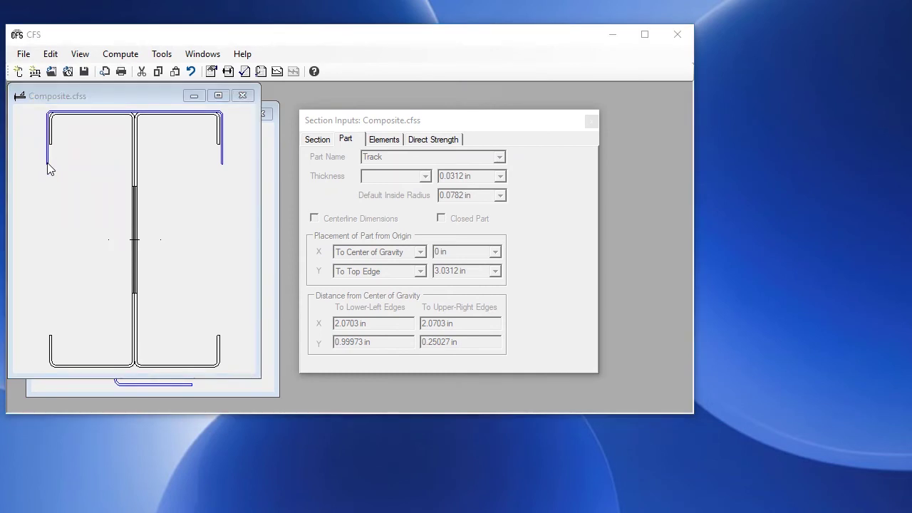
pyautogui.click(288, 339)
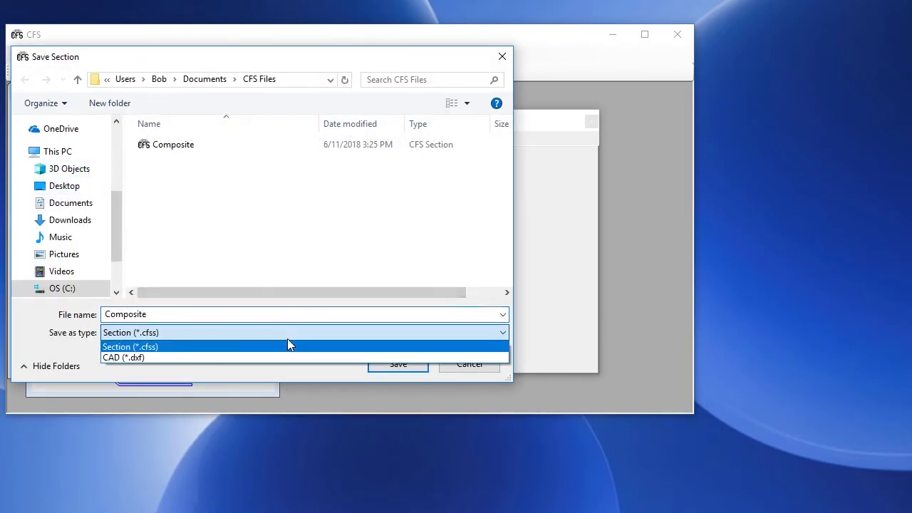
pyautogui.click(284, 356)
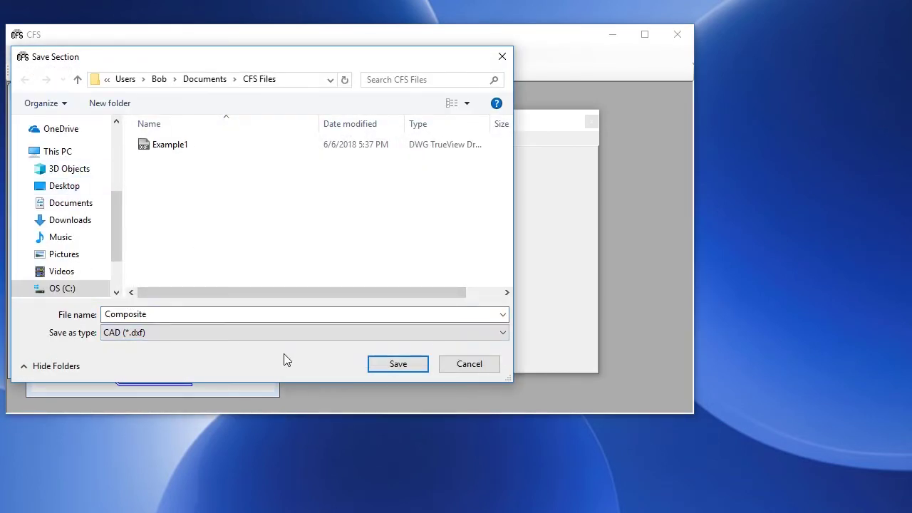
pyautogui.click(397, 369)
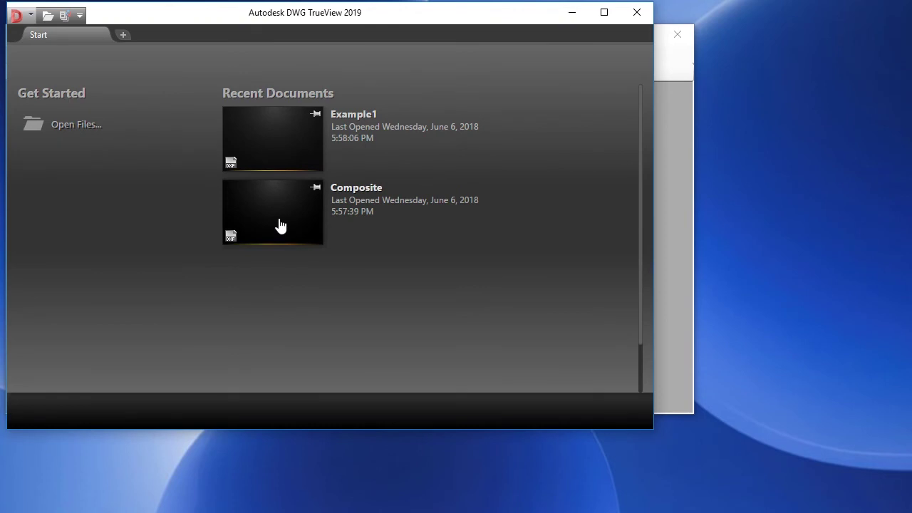
# Open the recent Composite drawing in DWG TrueView and view the whole section.
pyautogui.click(279, 224)
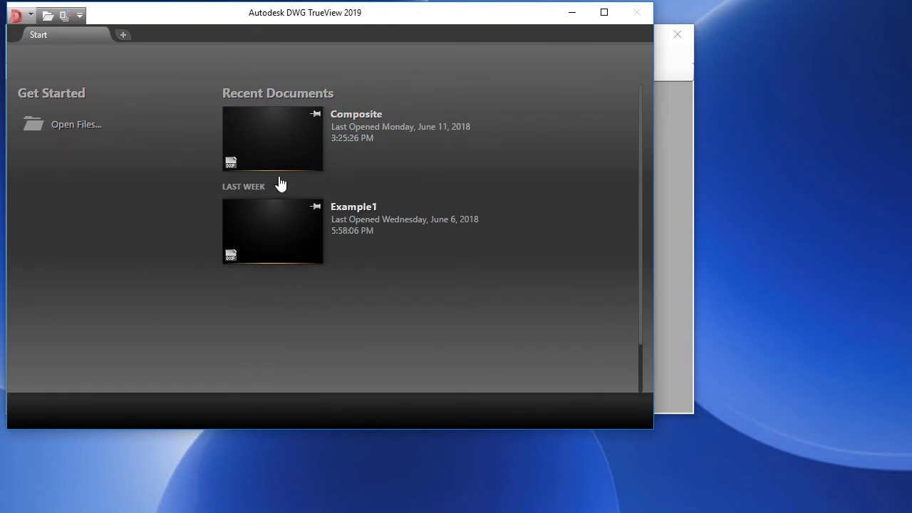
pyautogui.click(263, 142)
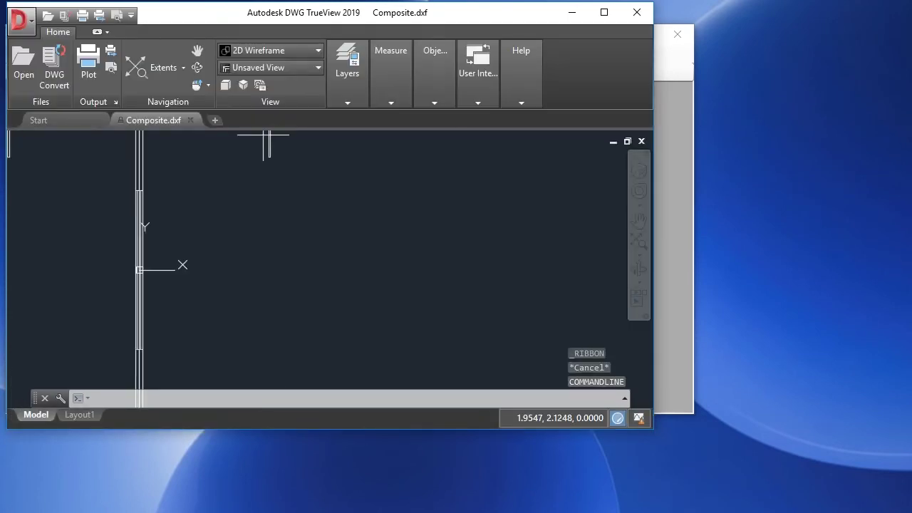
pyautogui.scroll(-1, 146, 283)
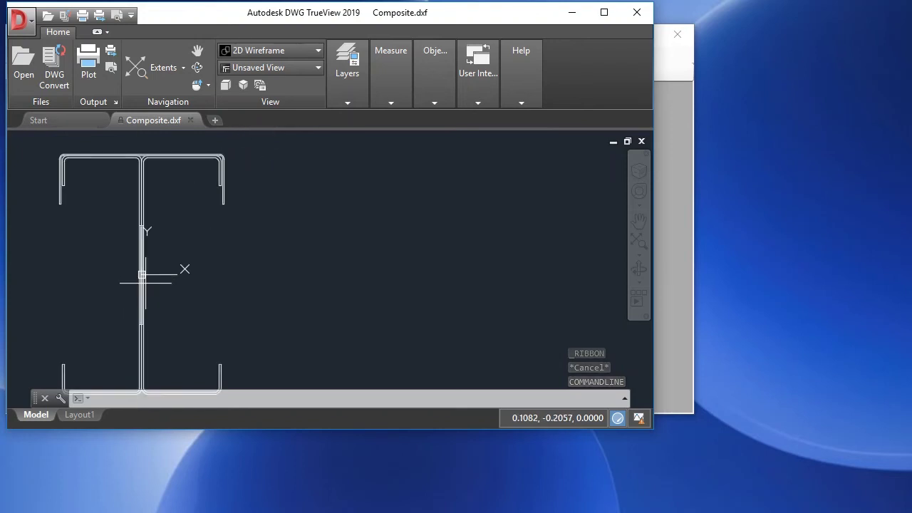
pyautogui.scroll(-1, 145, 283)
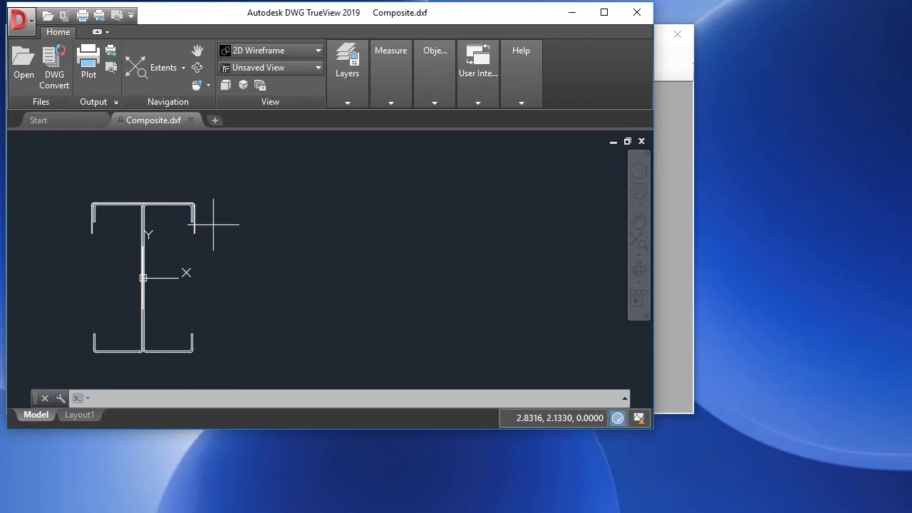
# Switch back to CFS and open its help.
pyautogui.click(689, 178)
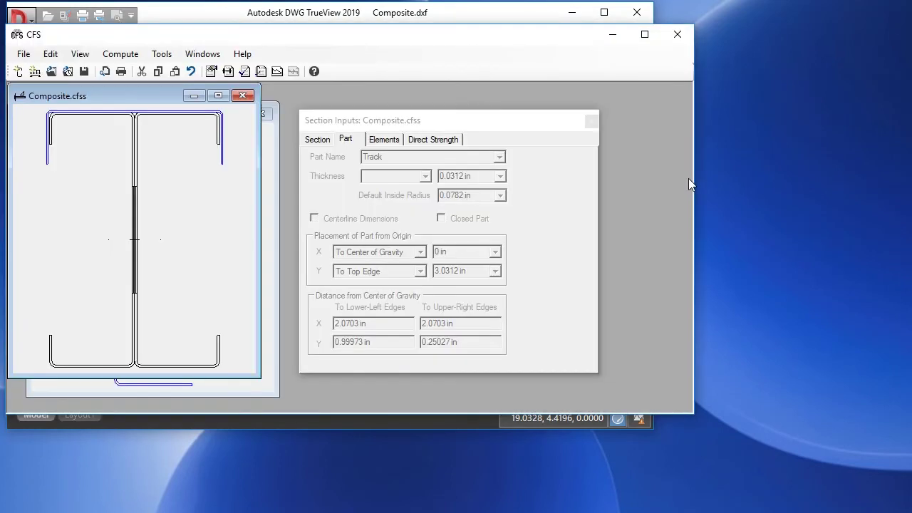
pyautogui.click(243, 55)
pyautogui.click(258, 85)
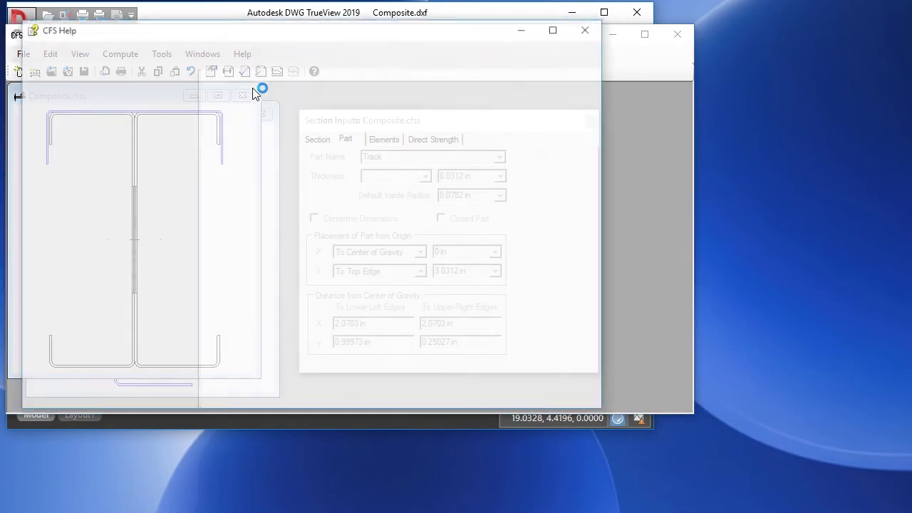
# Look up the keyword dxf in the help index and display the Import DXF topic.
pyautogui.write('dxf')
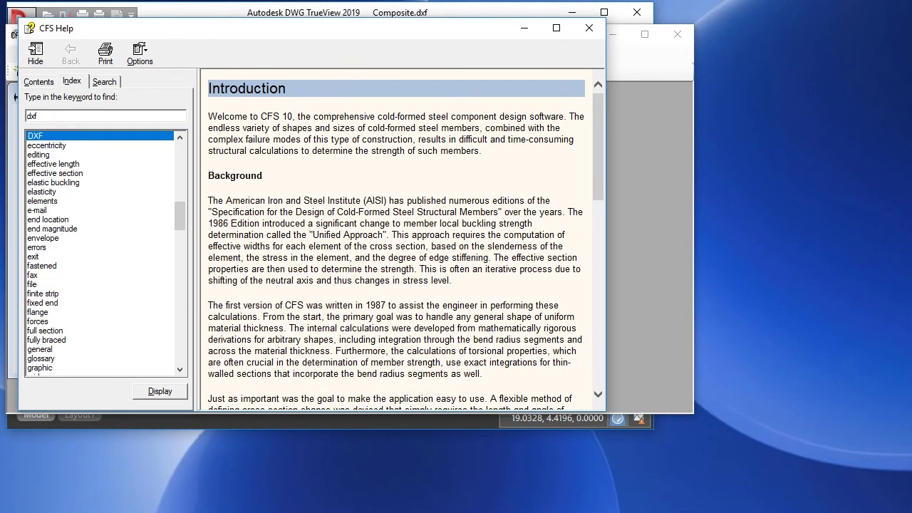
pyautogui.doubleClick(157, 136)
pyautogui.doubleClick(127, 238)
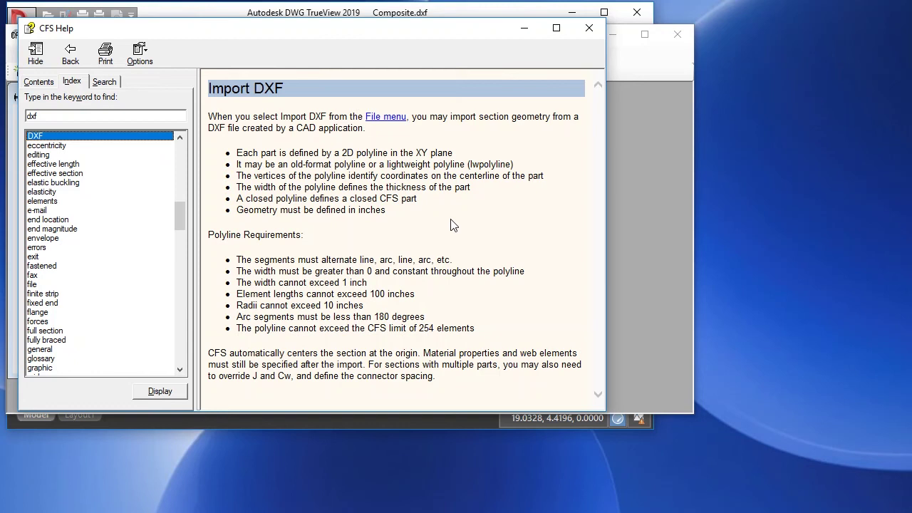
# Switch to DWG TrueView and open the Example1 DXF drawing from the CFS Files folder.
pyautogui.click(419, 425)
pyautogui.click(32, 65)
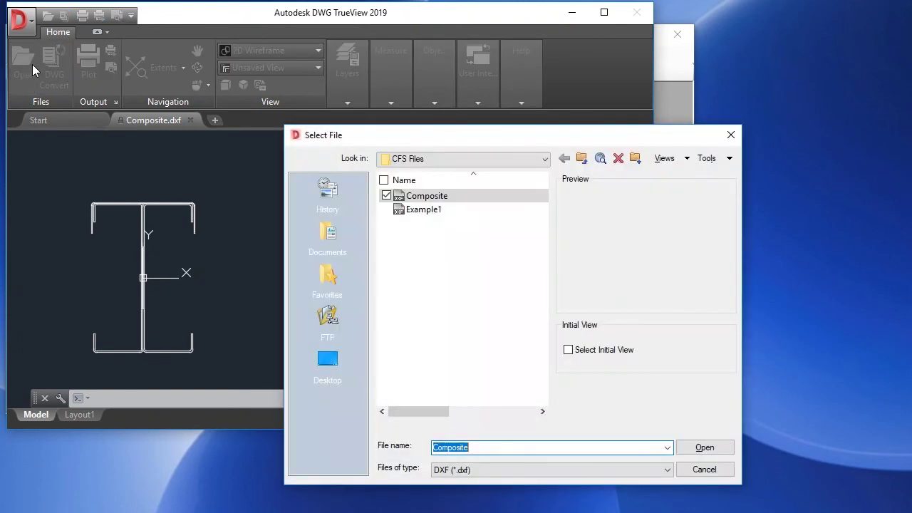
pyautogui.click(423, 209)
pyautogui.click(700, 445)
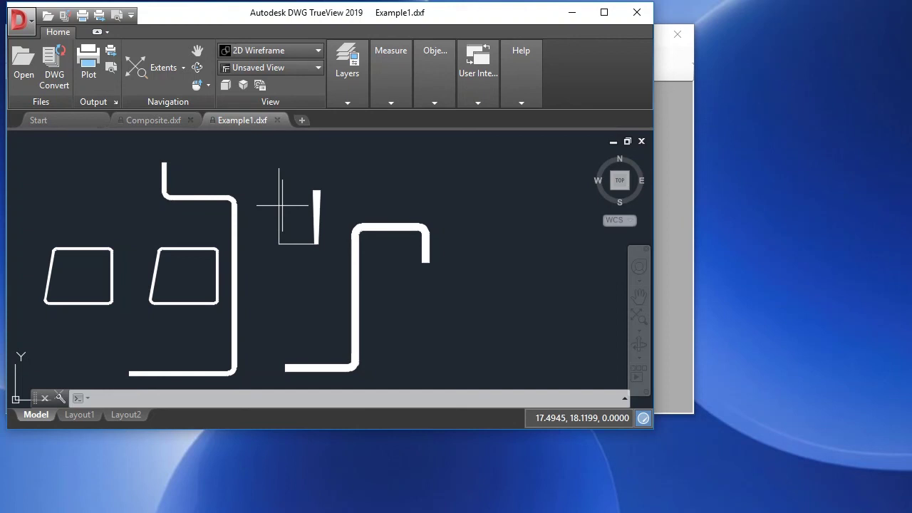
# Switch back to CFS, import the Example1 DXF file as a section, and move its window up beside the section inputs.
pyautogui.click(678, 206)
pyautogui.click(581, 32)
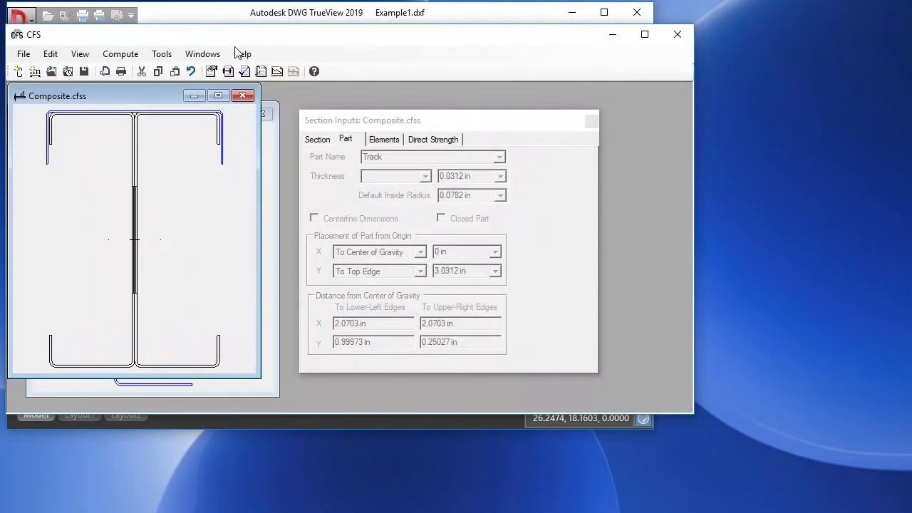
pyautogui.click(24, 54)
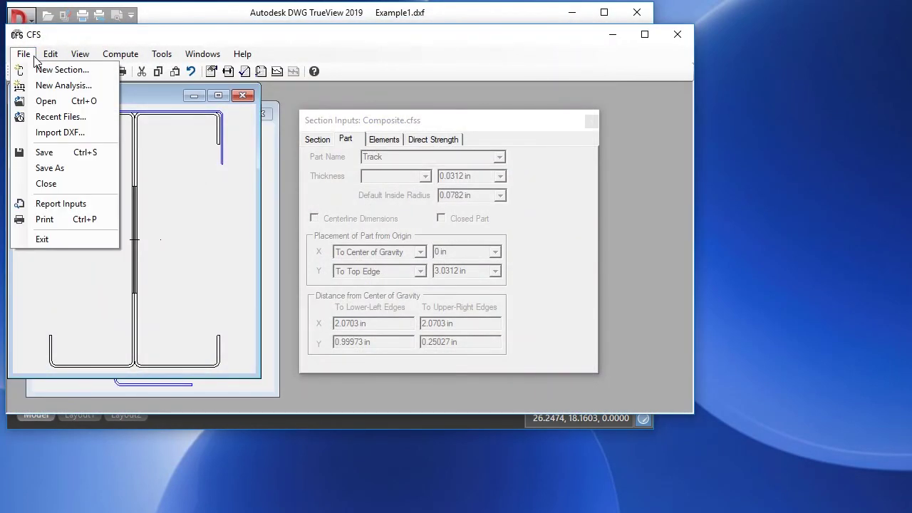
pyautogui.click(57, 133)
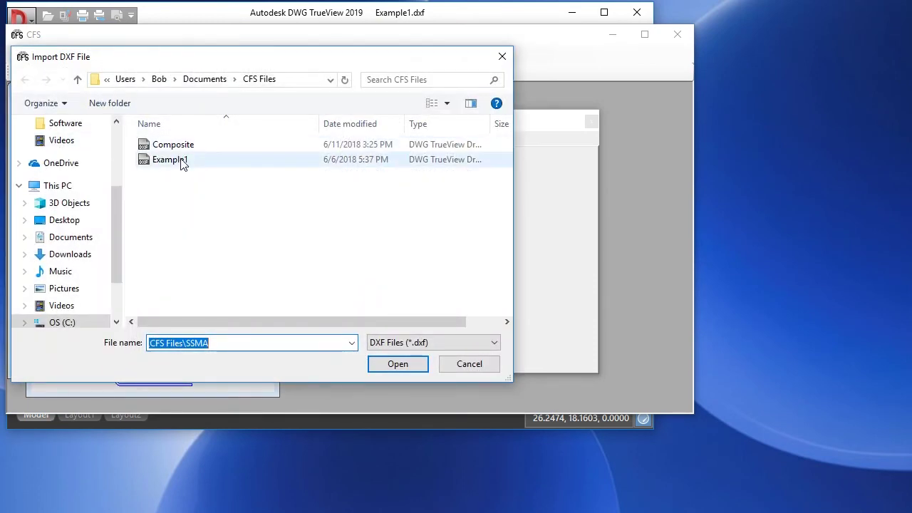
pyautogui.click(181, 161)
pyautogui.click(412, 366)
pyautogui.click(397, 364)
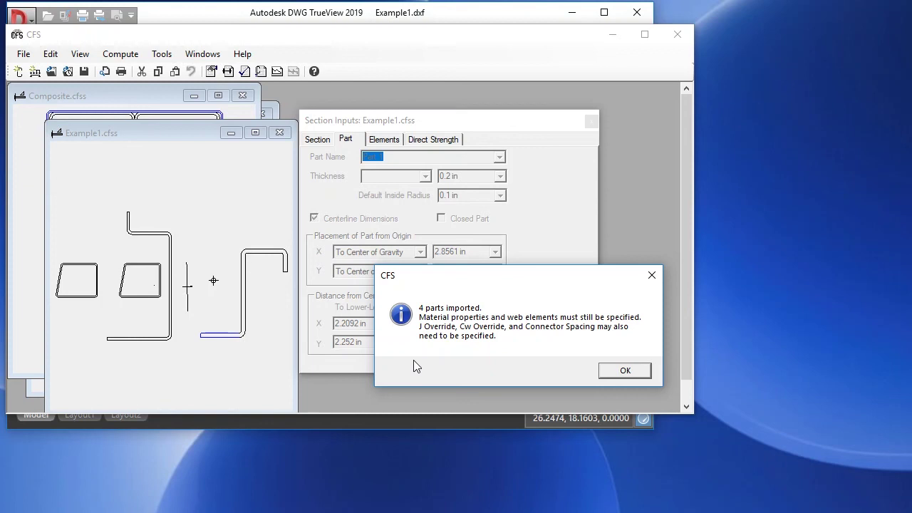
pyautogui.click(613, 372)
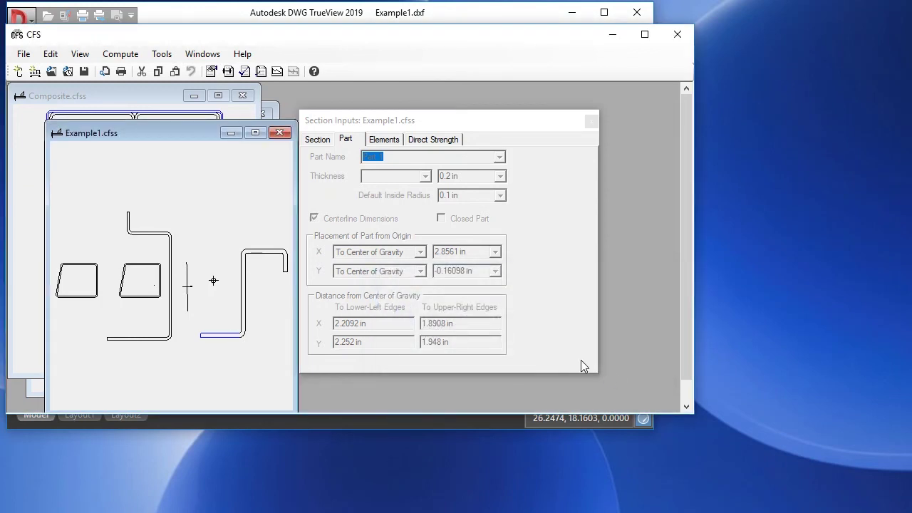
pyautogui.moveTo(125, 139); pyautogui.dragTo(111, 116)
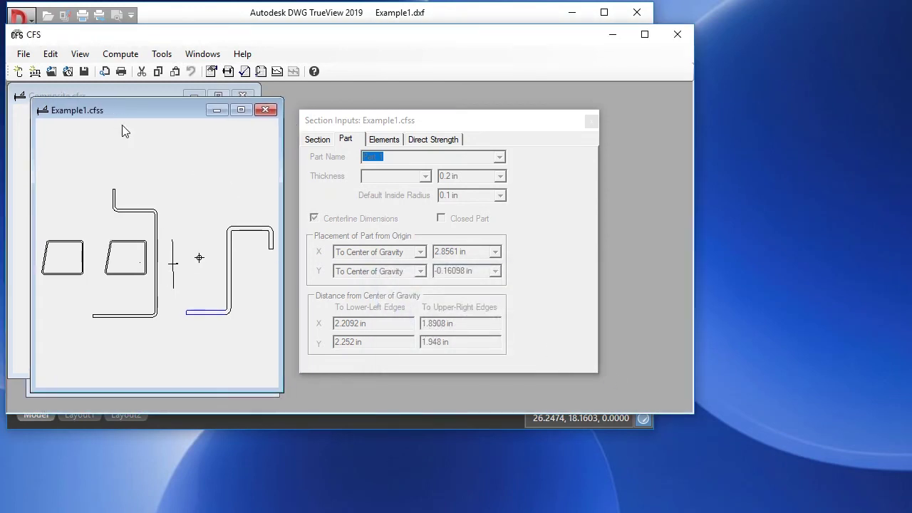